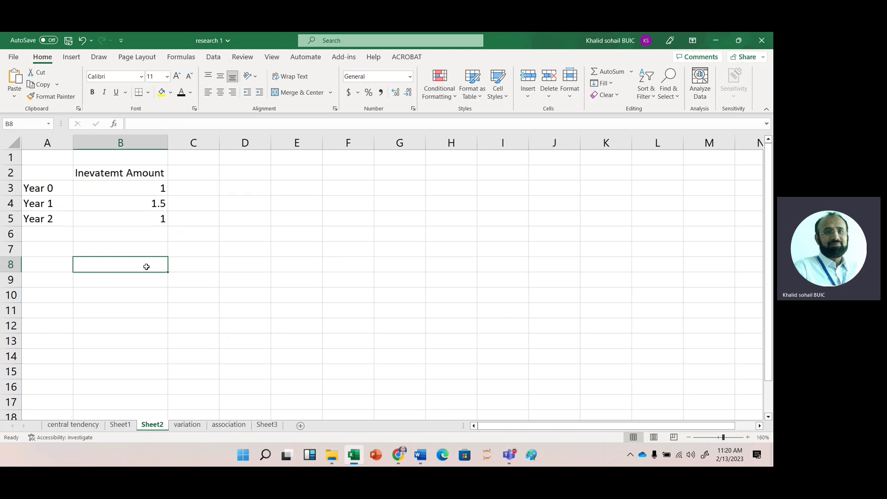
Handwrite the return formula R = (E − B)/B beside the data, with the example values B 10 and E 12 underneath
click(191, 203)
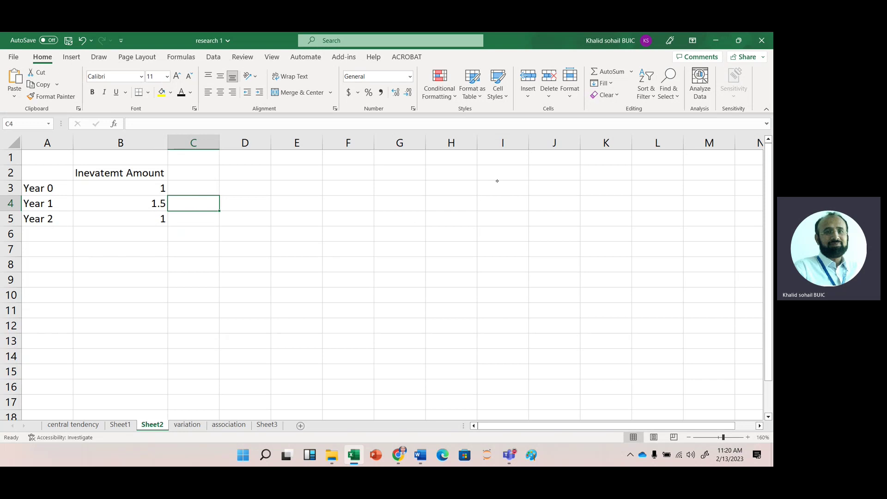
mouse_move(502, 172)
mouse_down()
mouse_move(517, 190)
mouse_move(537, 189)
mouse_move(564, 159)
mouse_move(568, 177)
mouse_move(584, 173)
mouse_move(595, 187)
mouse_move(618, 185)
mouse_move(583, 198)
mouse_move(583, 210)
mouse_up()
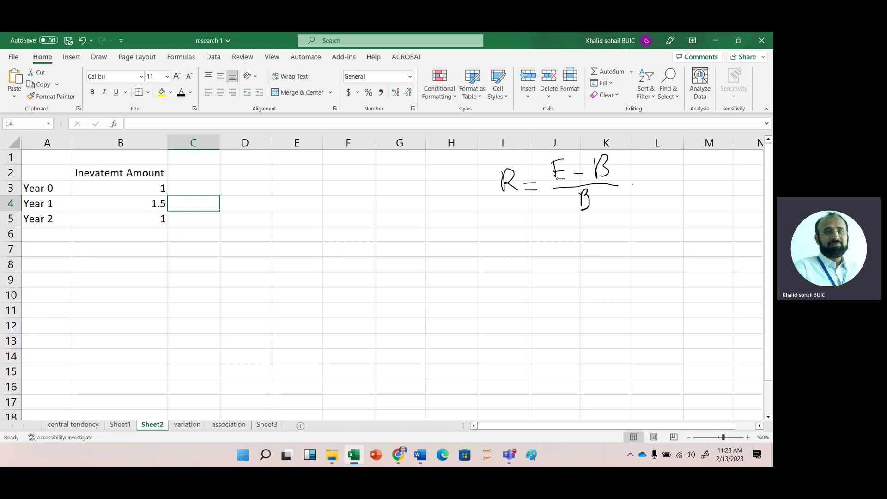
drag(631, 186, 638, 190)
mouse_move(550, 230)
mouse_down()
mouse_move(549, 241)
mouse_move(568, 231)
mouse_move(556, 265)
mouse_move(578, 261)
mouse_up()
drag(517, 232, 519, 245)
mouse_move(518, 232)
mouse_down()
mouse_move(527, 237)
mouse_move(519, 245)
mouse_move(530, 254)
mouse_move(525, 272)
mouse_move(533, 255)
mouse_up()
drag(525, 265, 535, 272)
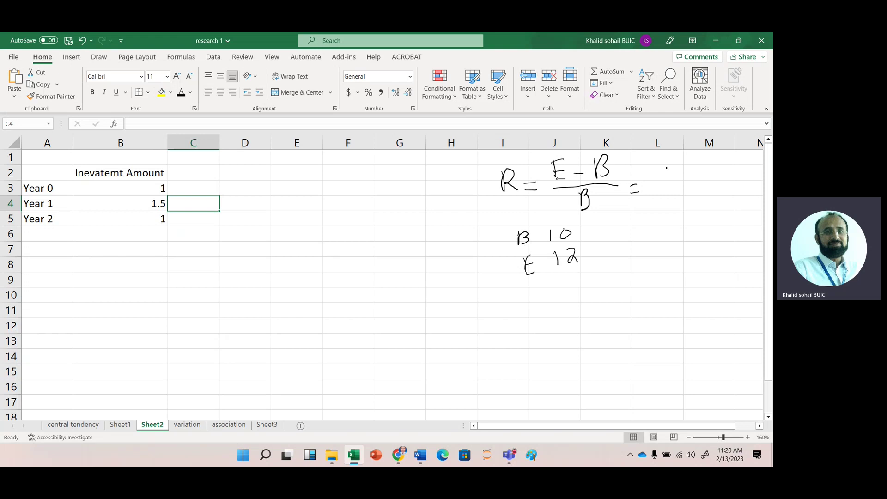
Handwrite the worked example beside the return formula: (12 − 10)/10 = 2/10 = 0.2 = 20%
mouse_move(662, 161)
mouse_down()
mouse_move(660, 180)
mouse_move(698, 174)
mouse_up()
mouse_move(703, 168)
mouse_down()
mouse_move(717, 177)
mouse_move(723, 168)
mouse_up()
mouse_move(660, 189)
mouse_down()
mouse_move(717, 184)
mouse_move(674, 208)
mouse_up()
mouse_move(682, 192)
mouse_down()
mouse_move(687, 200)
mouse_move(692, 192)
mouse_up()
drag(640, 226, 654, 226)
drag(647, 233, 688, 223)
drag(671, 233, 695, 232)
mouse_move(679, 236)
mouse_down()
mouse_move(679, 247)
mouse_move(691, 239)
mouse_up()
drag(661, 265, 670, 263)
mouse_move(662, 269)
mouse_down()
mouse_move(682, 262)
mouse_move(715, 273)
mouse_up()
click(696, 266)
drag(660, 286, 669, 286)
mouse_move(660, 291)
mouse_down()
mouse_move(692, 295)
mouse_move(701, 285)
mouse_up()
drag(709, 293, 715, 283)
click(717, 292)
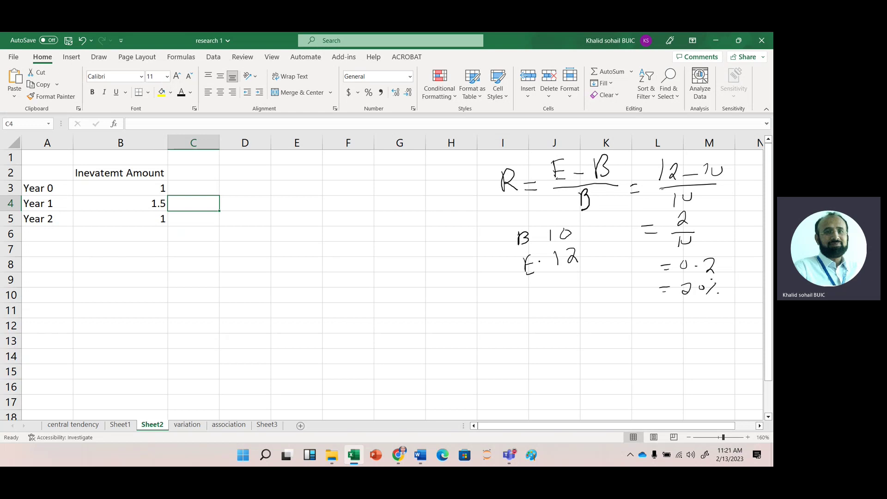
Handwrite the shortened return form E/B − 1 and, below it, the geometric mean formula GM = [Π(x+1)]^(1/n) − 1
mouse_move(501, 205)
mouse_down()
mouse_move(506, 284)
mouse_move(549, 303)
mouse_up()
mouse_move(548, 287)
mouse_down()
mouse_move(557, 287)
mouse_move(563, 315)
mouse_move(602, 294)
mouse_move(617, 304)
mouse_up()
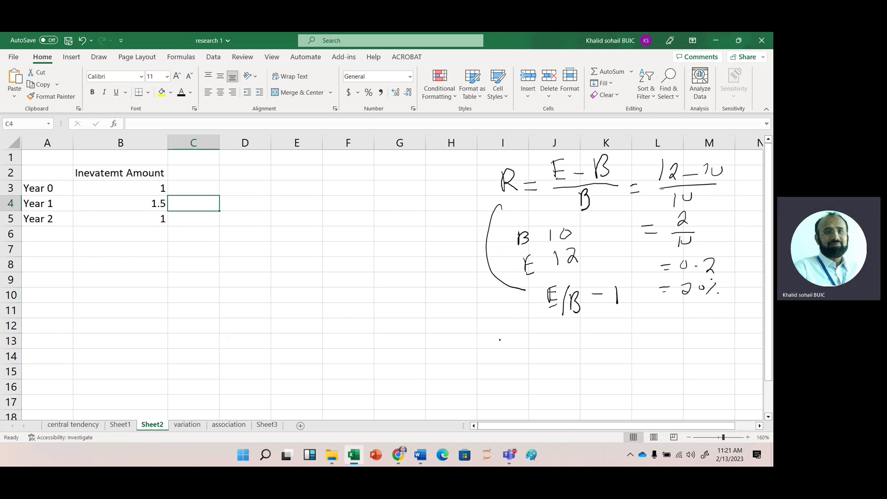
mouse_move(497, 336)
mouse_down()
mouse_move(499, 354)
mouse_move(510, 344)
mouse_move(511, 351)
mouse_move(510, 335)
mouse_move(539, 351)
mouse_up()
mouse_move(571, 338)
mouse_down()
mouse_move(574, 352)
mouse_move(585, 337)
mouse_move(597, 354)
mouse_move(612, 340)
mouse_move(608, 353)
mouse_move(638, 340)
mouse_move(630, 353)
mouse_move(644, 354)
mouse_up()
mouse_move(652, 333)
mouse_down()
mouse_move(653, 359)
mouse_move(665, 365)
mouse_move(655, 368)
mouse_up()
mouse_move(572, 329)
mouse_down()
mouse_move(561, 330)
mouse_move(569, 365)
mouse_move(583, 363)
mouse_up()
mouse_move(655, 304)
mouse_down()
mouse_move(660, 324)
mouse_move(678, 327)
mouse_up()
click(670, 318)
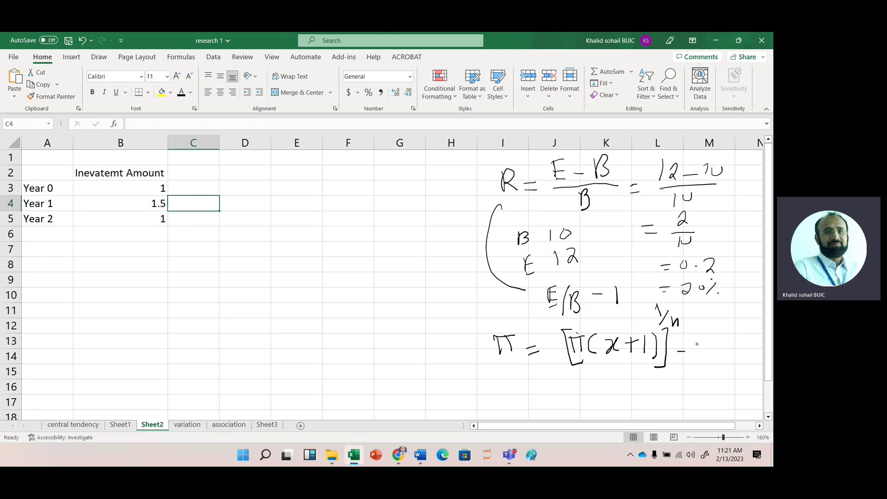
drag(694, 344, 698, 365)
mouse_move(498, 333)
mouse_down()
mouse_move(513, 343)
mouse_move(477, 358)
mouse_move(487, 340)
mouse_move(491, 354)
mouse_move(481, 363)
mouse_move(473, 351)
mouse_up()
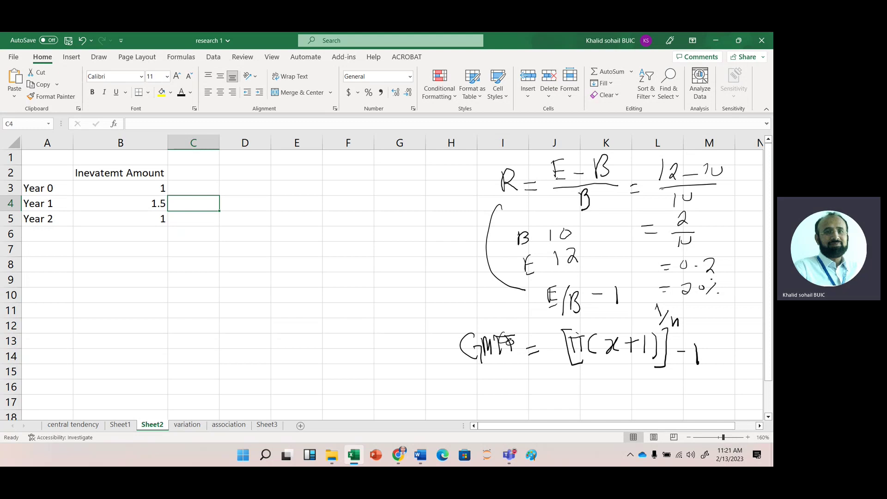
Calculate the Year 1 return in C4 with the formula =B4/B3-1
text(=)
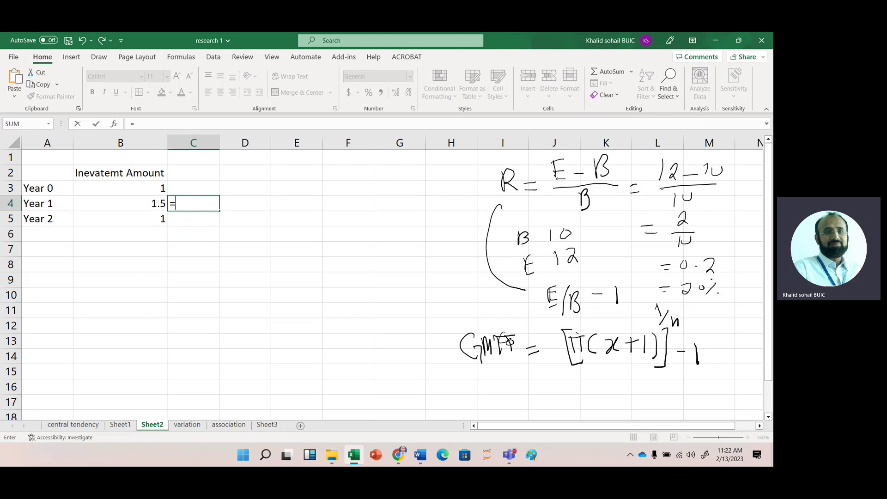
click(143, 204)
text(/)
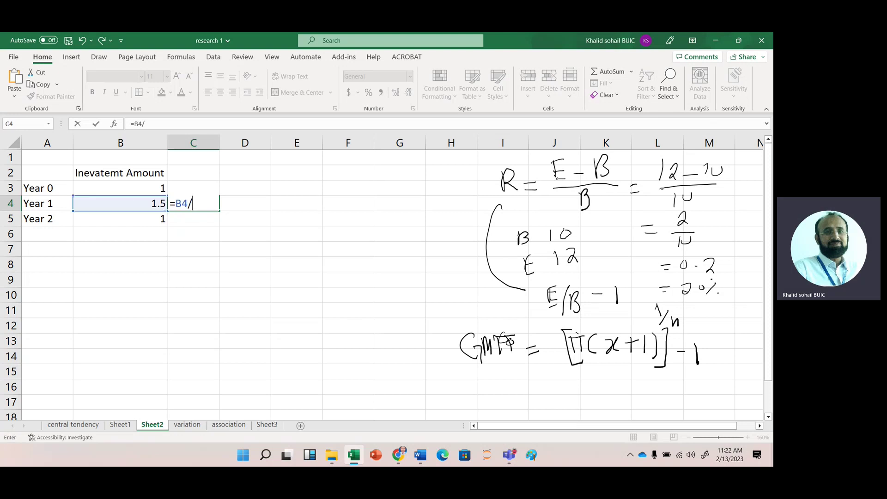
click(141, 184)
text(-1)
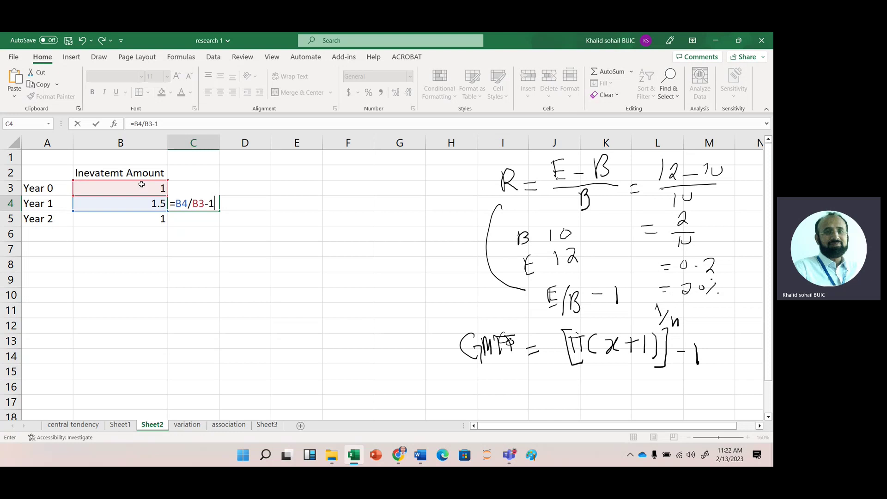
key(Return)
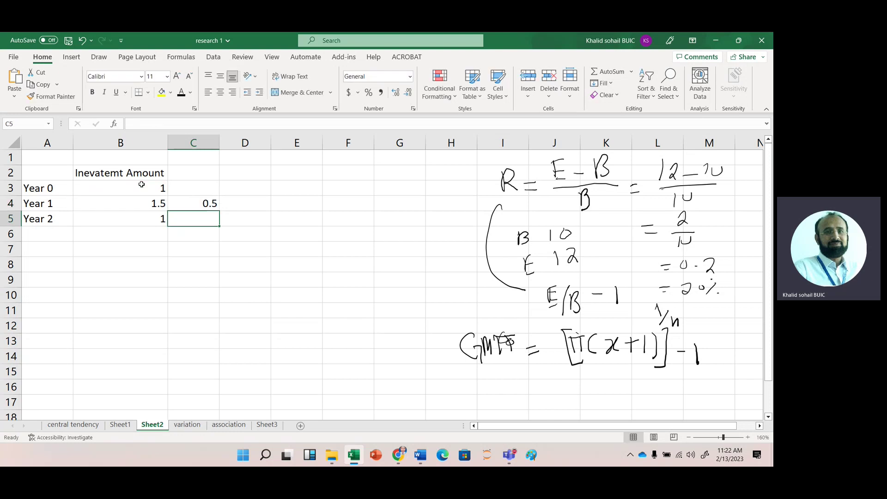
Copy the return formula in C4 down to the Year 2 row and check the copied formula in C5
click(198, 205)
drag(220, 210, 221, 228)
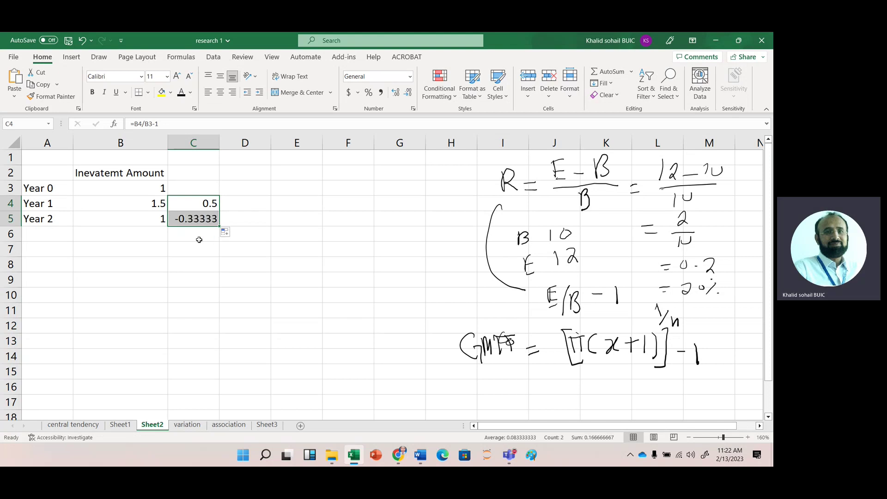
click(196, 233)
click(192, 219)
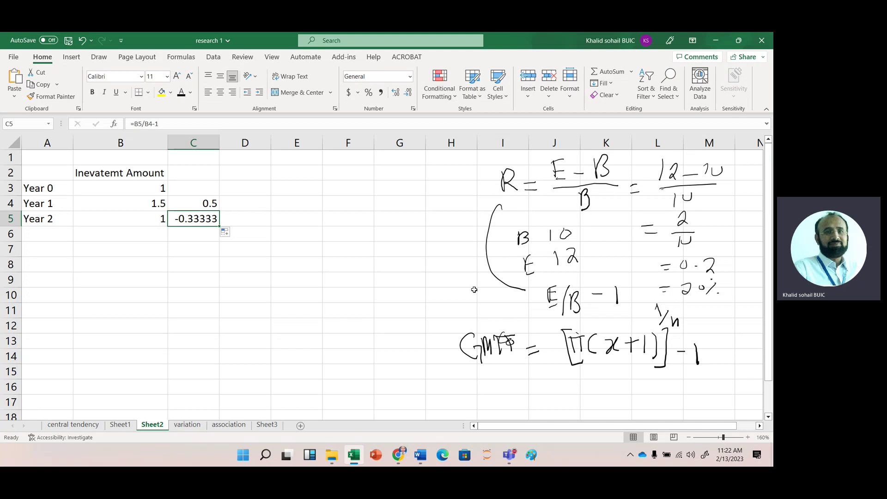
Label the return column x in C2 and the adjacent column x+1 in D2
click(238, 192)
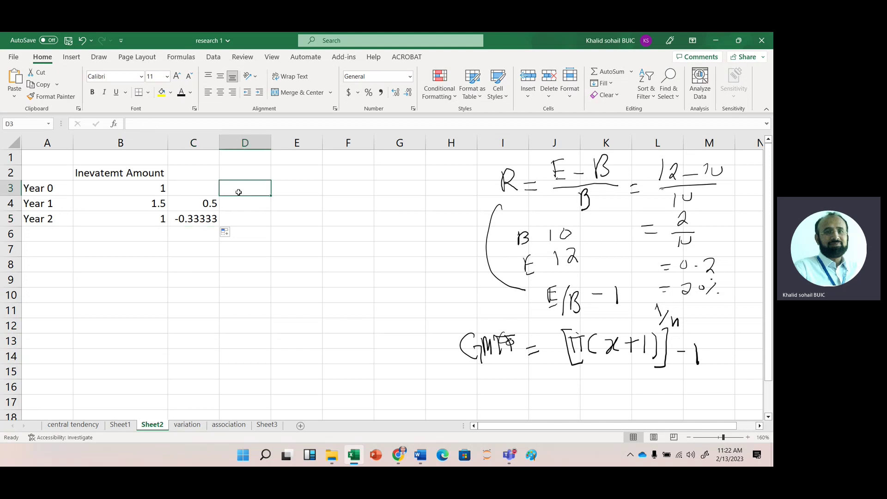
click(199, 168)
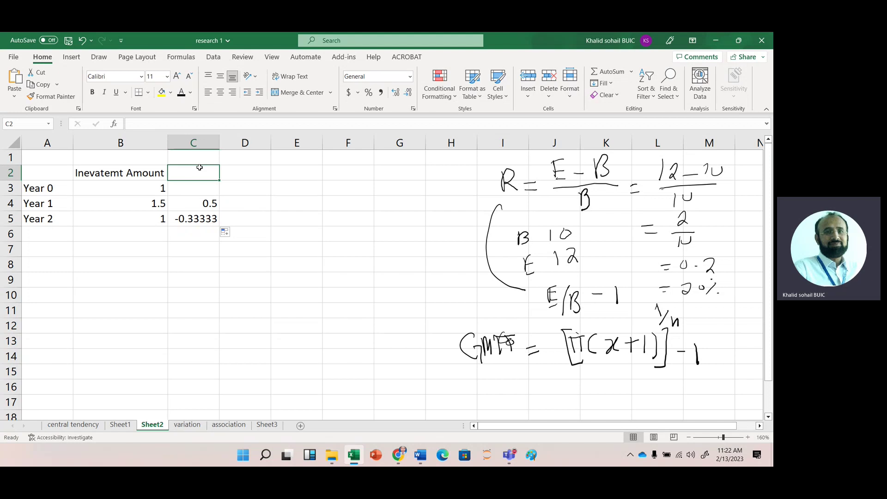
text(x)
key(Tab)
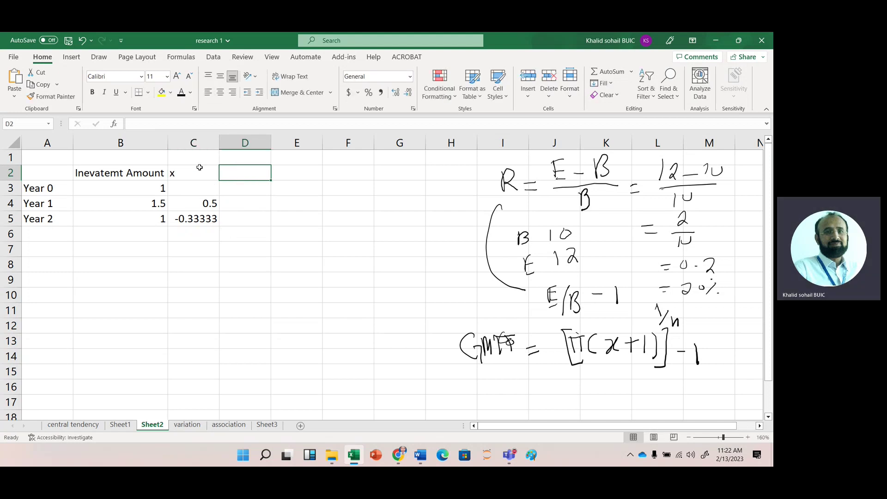
text(x+)
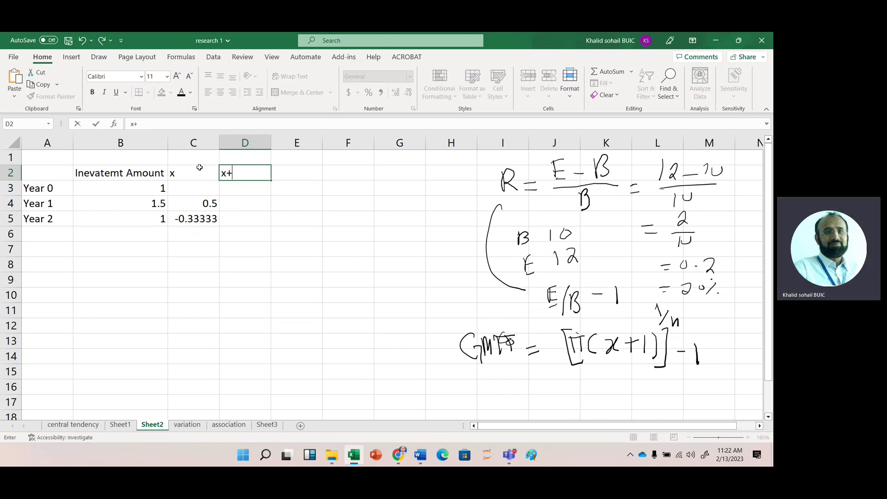
text(1)
key(Return)
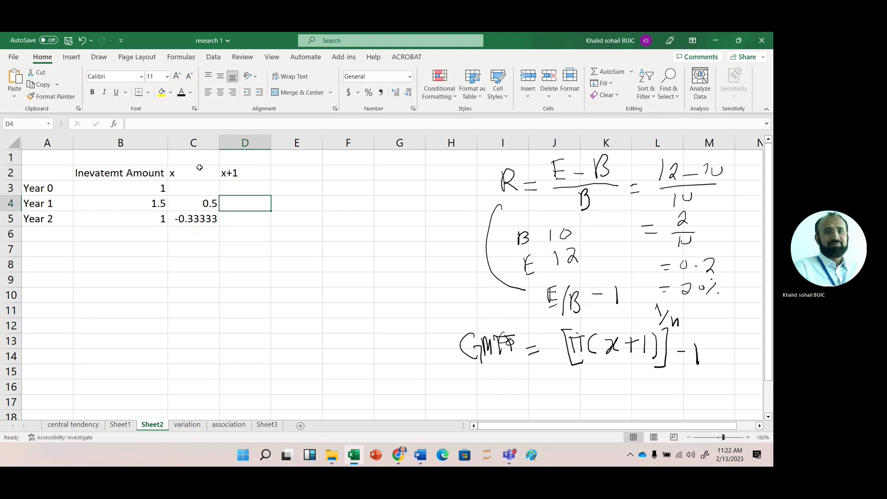
Calculate the Year 1 value of x+1 in D4 with the formula =C4+1
key(Down)
text(=)
key(Left)
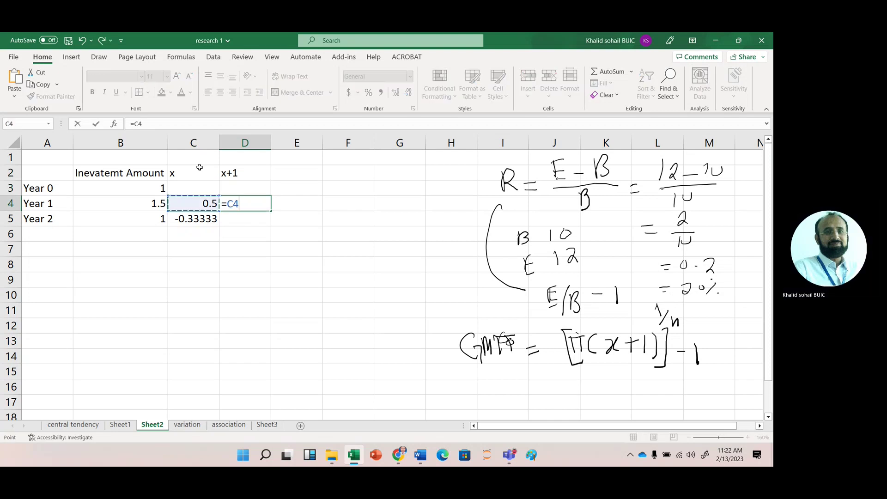
text(+)
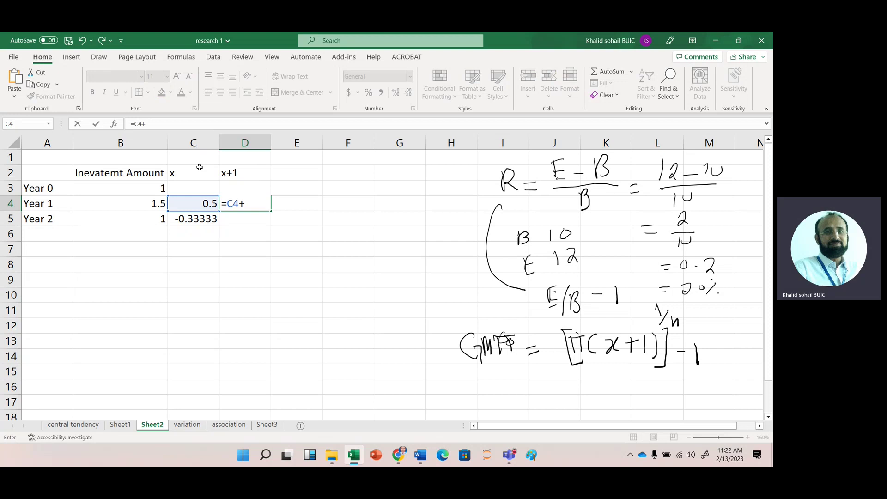
text(1)
key(Return)
Copy the x+1 formula in D4 down to the Year 2 row
click(257, 203)
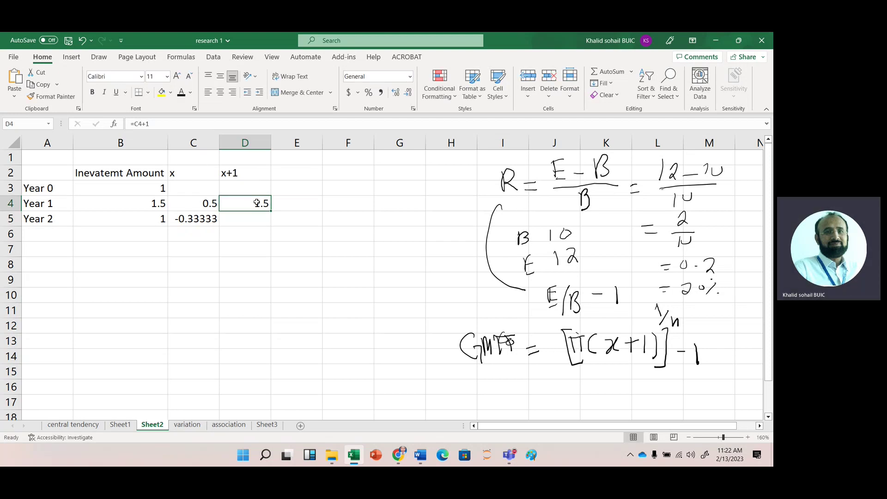
click(272, 213)
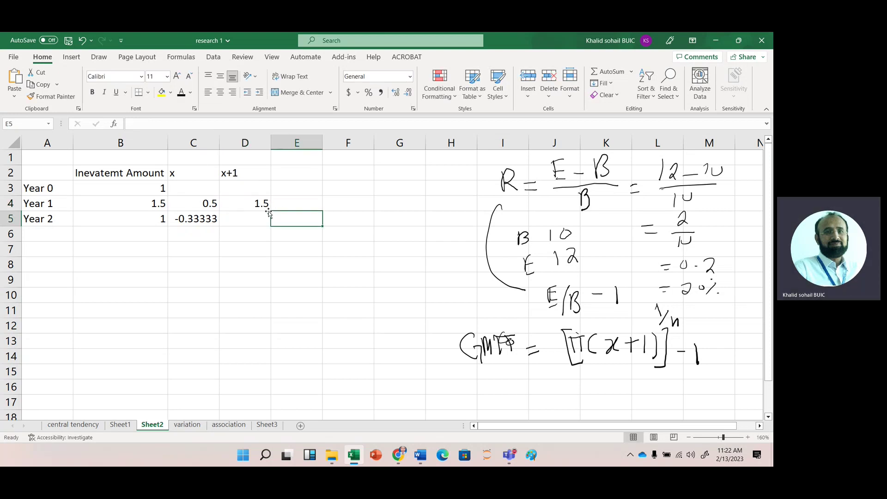
click(270, 210)
drag(273, 213, 259, 226)
Multiply the two x+1 values in D6 with the formula =D4*D5
click(255, 239)
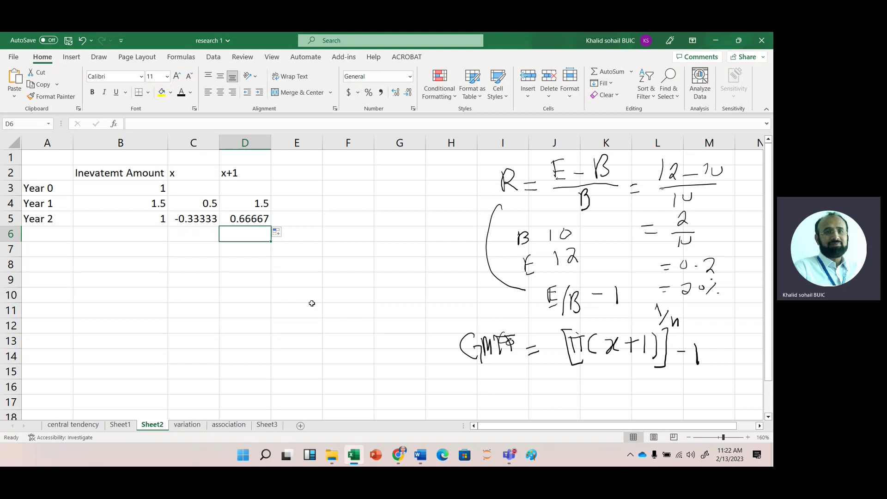
text(=)
key(Up)
key(Up)
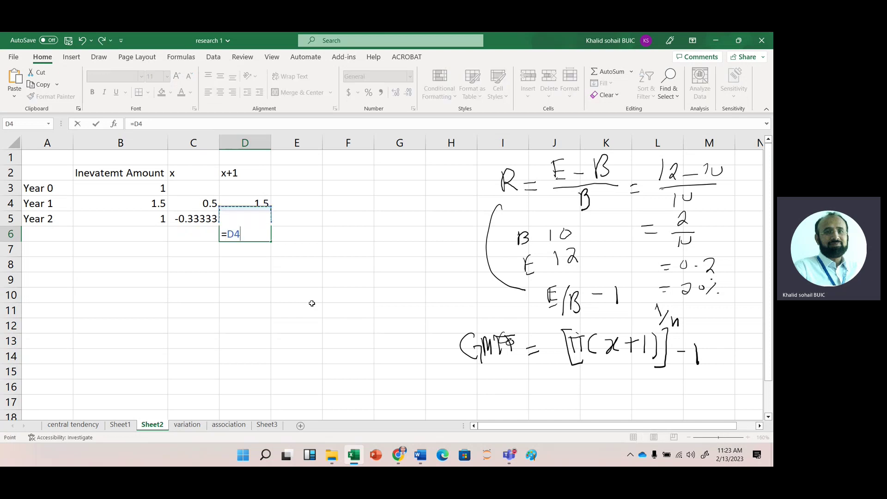
text(*)
key(Up)
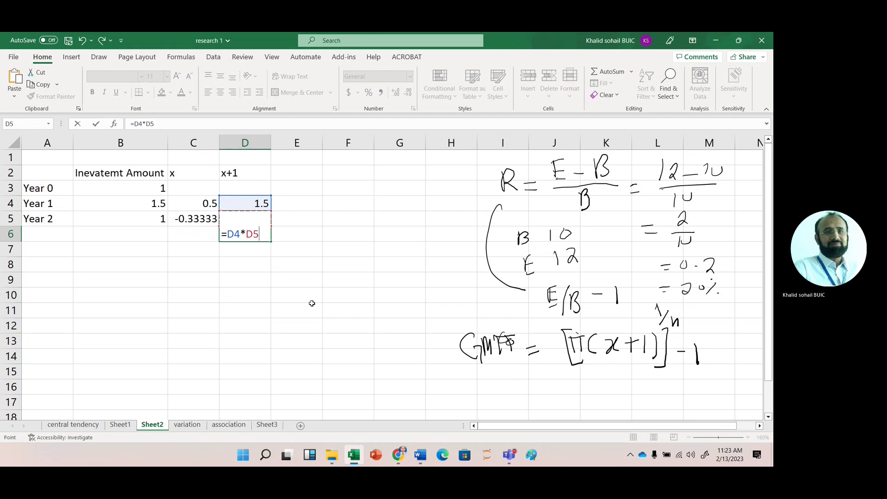
key(Return)
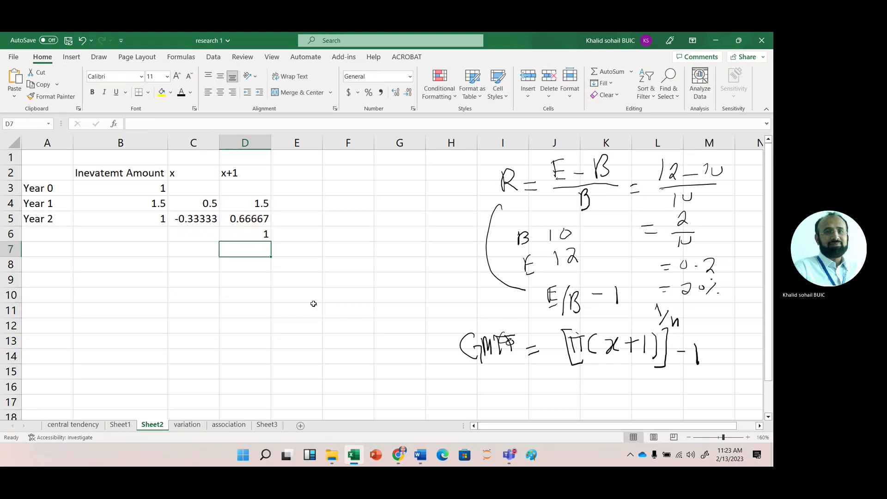
Take the nth root of the product in D7 with the formula =D6^(1/2)
click(251, 237)
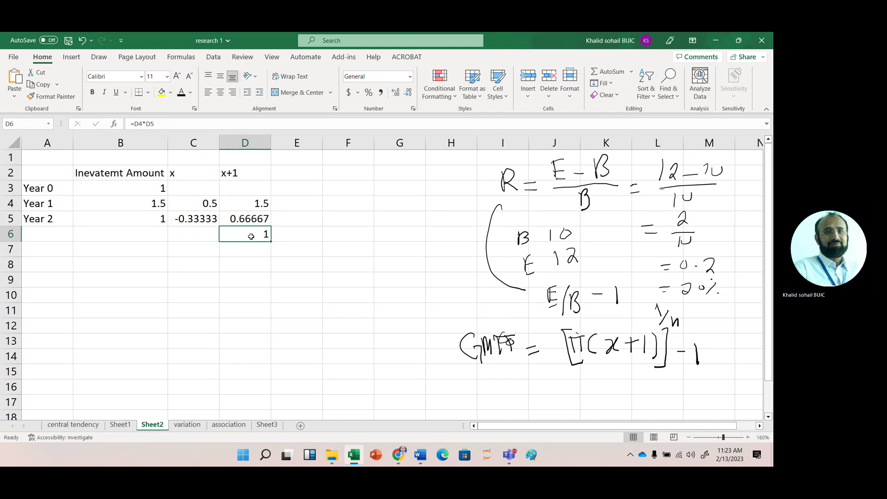
click(248, 261)
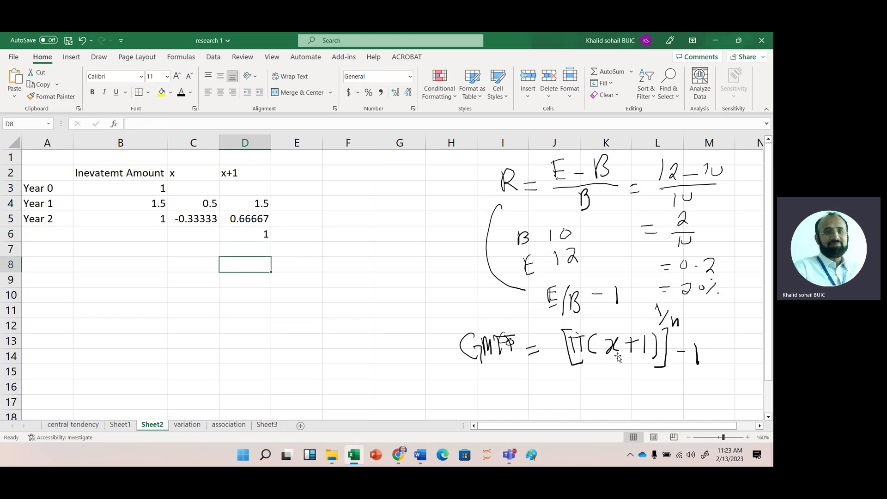
click(251, 234)
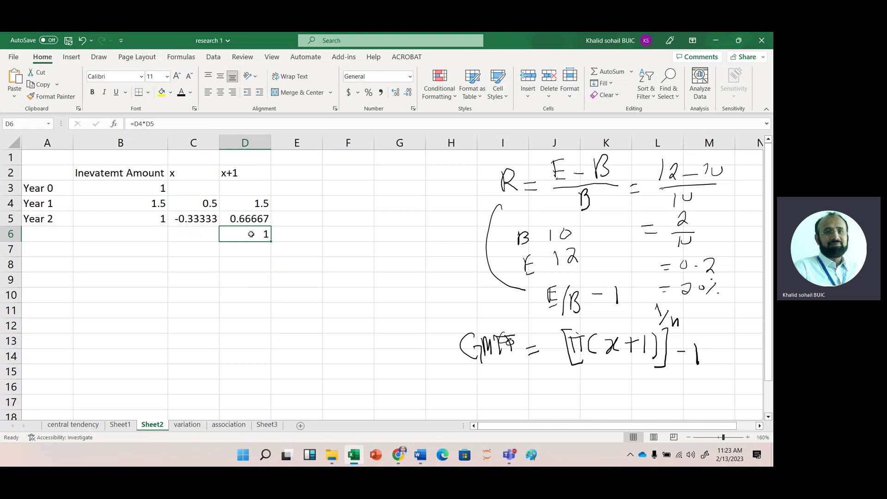
click(248, 252)
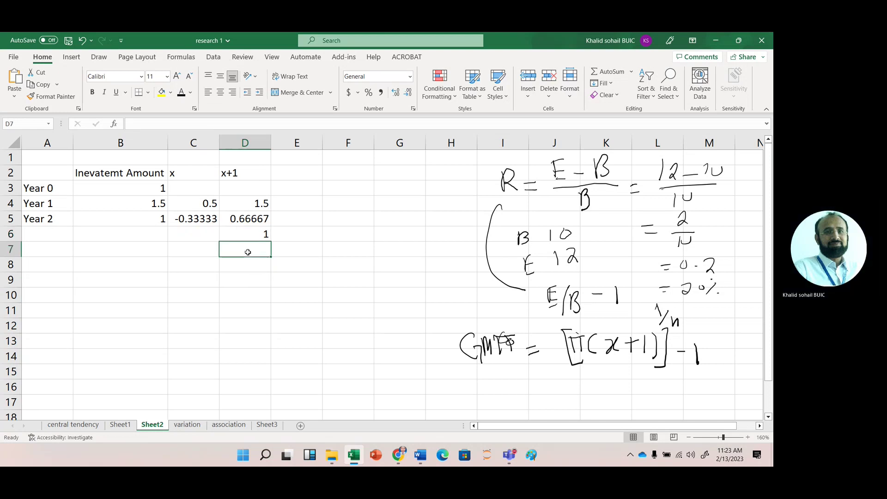
text(=)
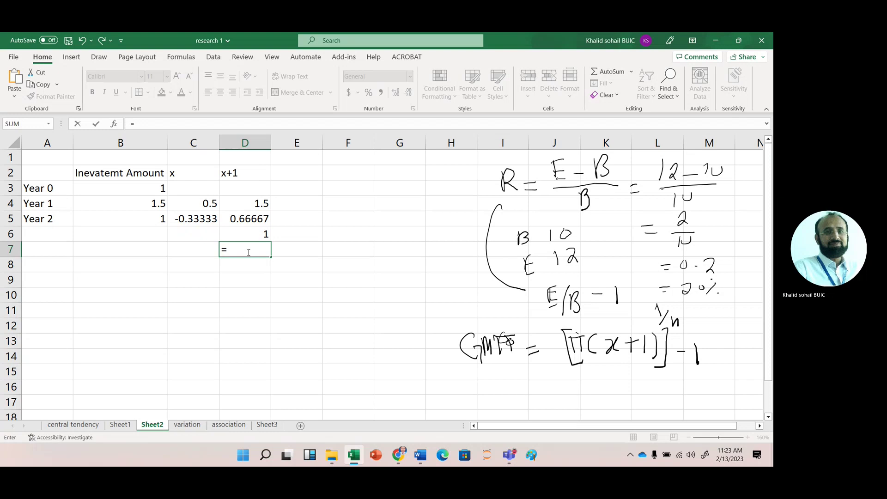
key(Up)
text(^)
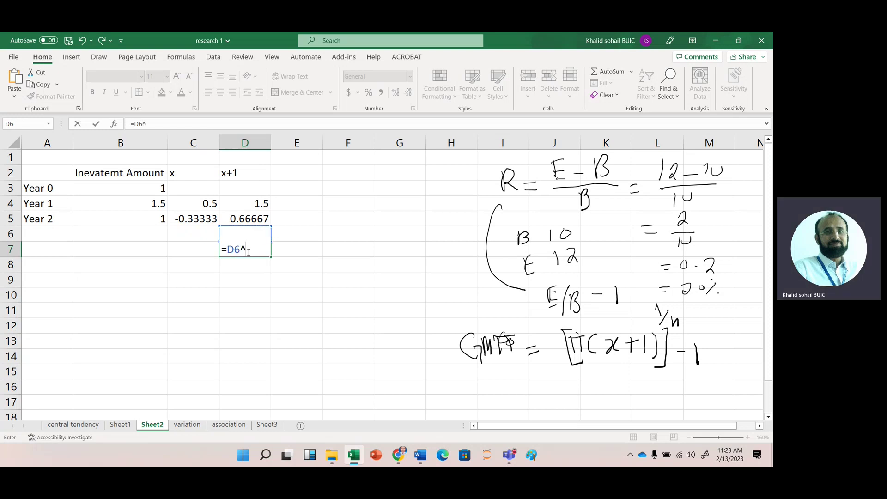
text((1/2))
key(Return)
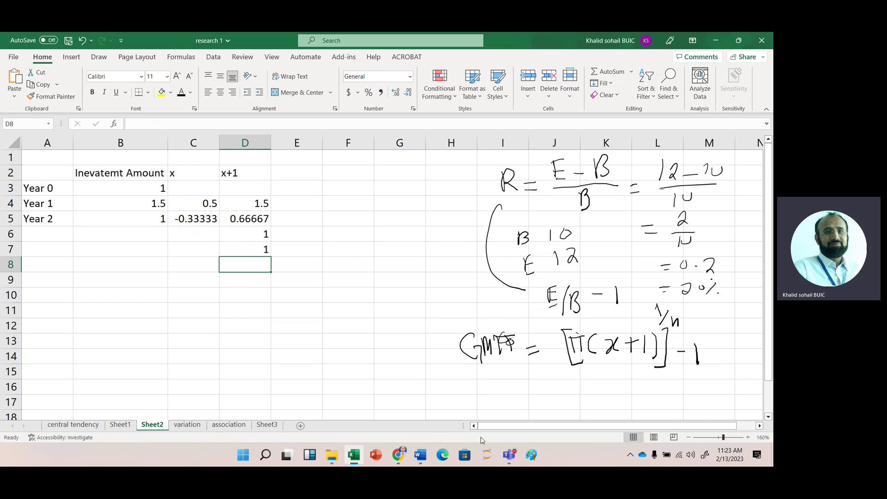
Subtract 1 from the nth root in D8 with the formula =D7-1
text(=)
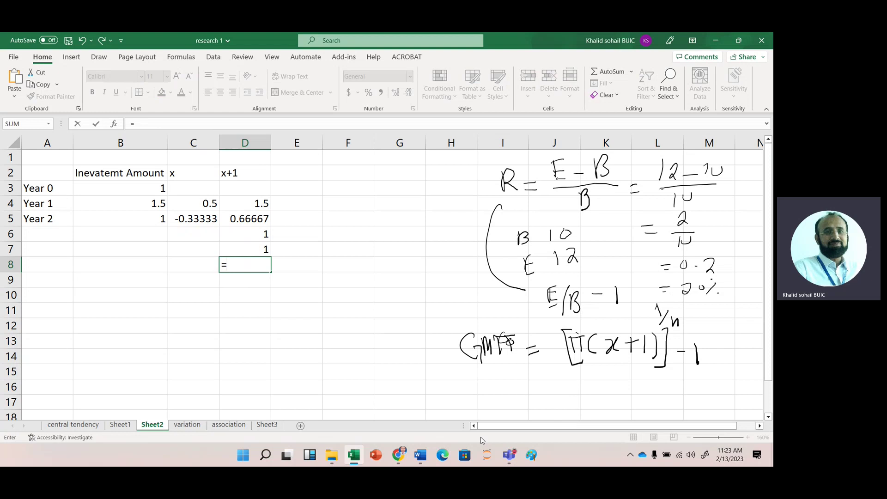
key(Up)
text(-)
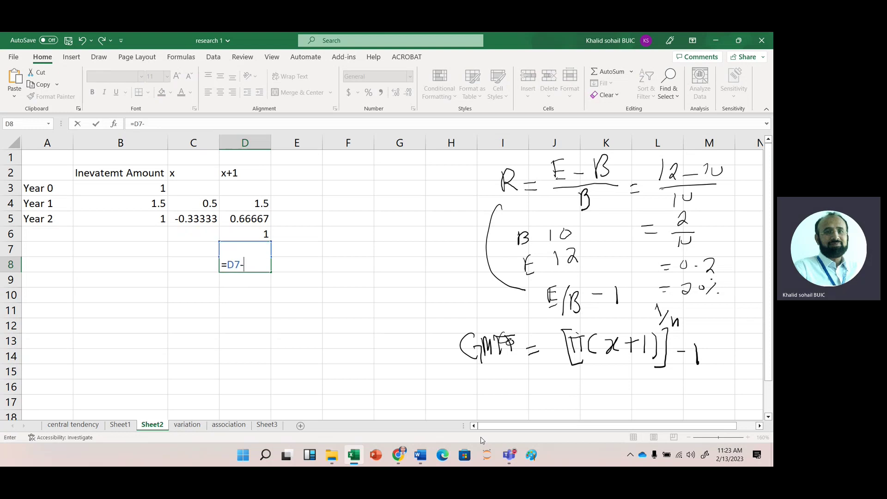
text(1)
key(Return)
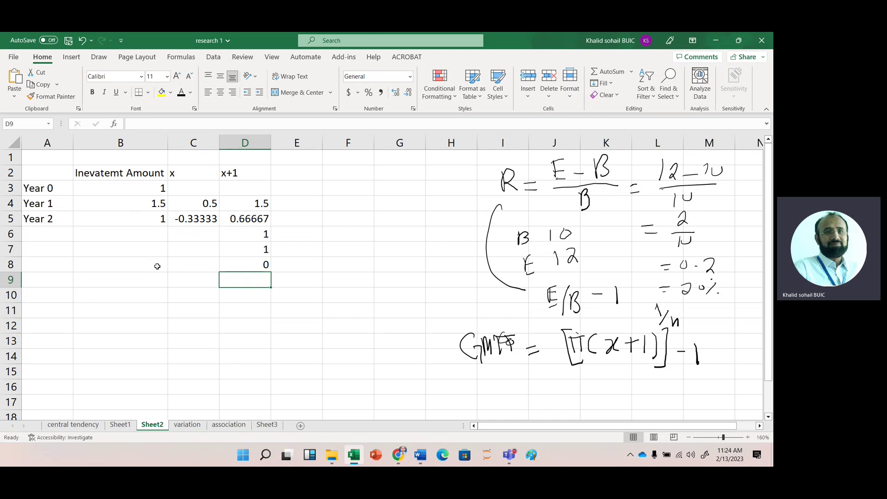
click(249, 268)
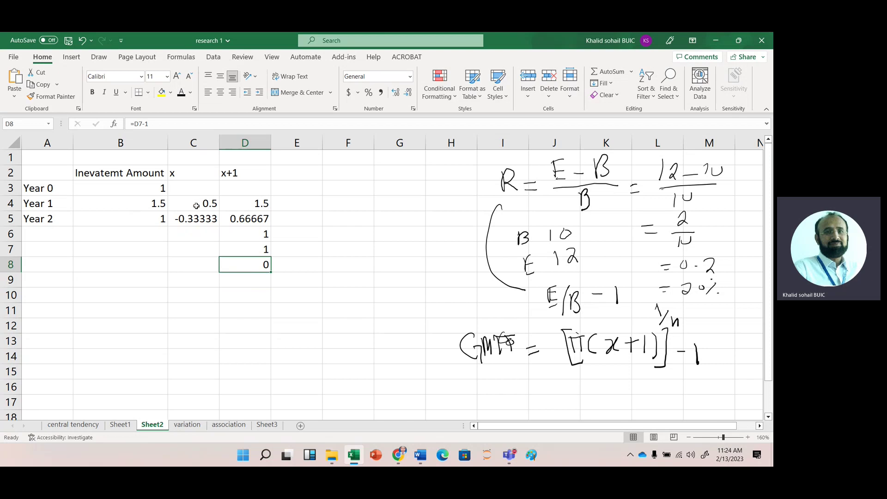
Handwrite the arithmetic mean formula Σx/n in the empty area beside the return table, around columns F and G
click(189, 249)
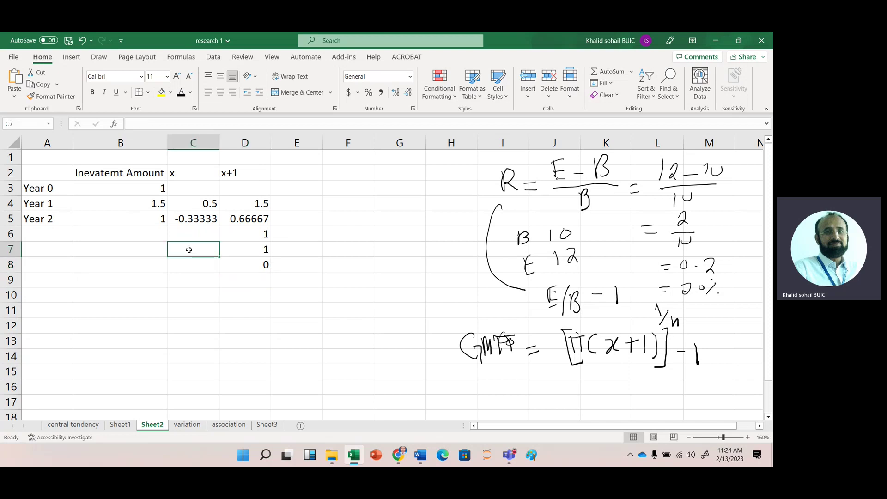
mouse_move(380, 193)
mouse_down()
mouse_move(383, 216)
mouse_move(412, 198)
mouse_up()
mouse_move(374, 234)
mouse_down()
mouse_move(420, 214)
mouse_move(412, 245)
mouse_up()
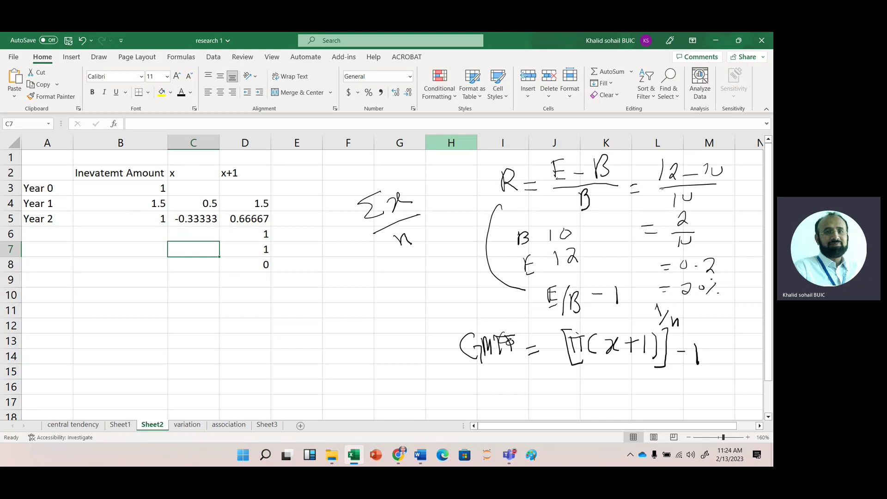
Sum the two x values in C6 with the formula =SUM(C4:C5)
click(193, 233)
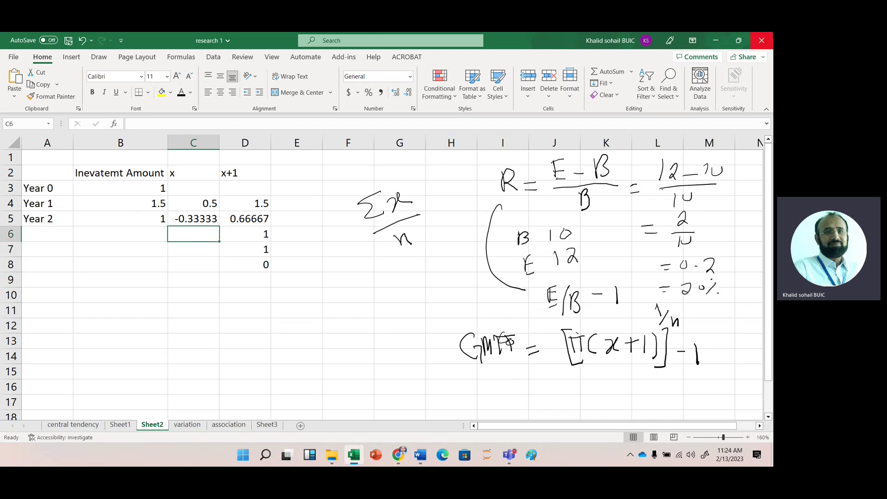
click(597, 74)
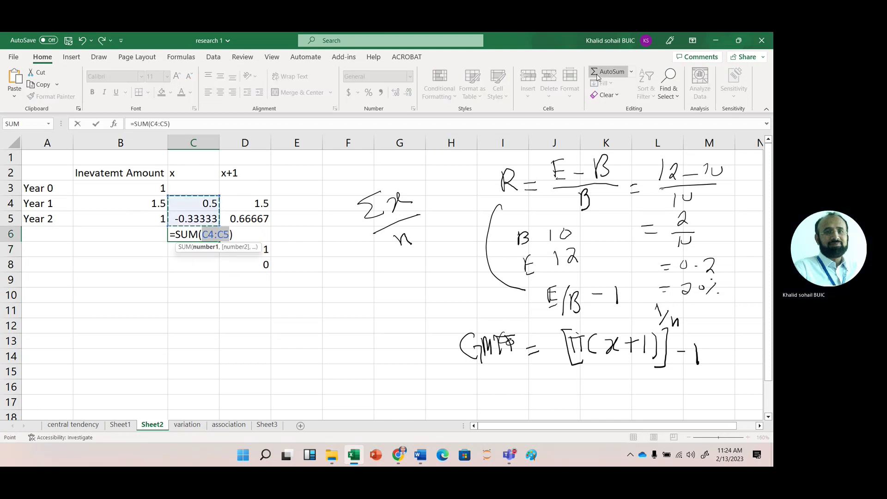
click(597, 74)
Calculate the arithmetic mean of x in C8 with the formula =C6/2
click(198, 265)
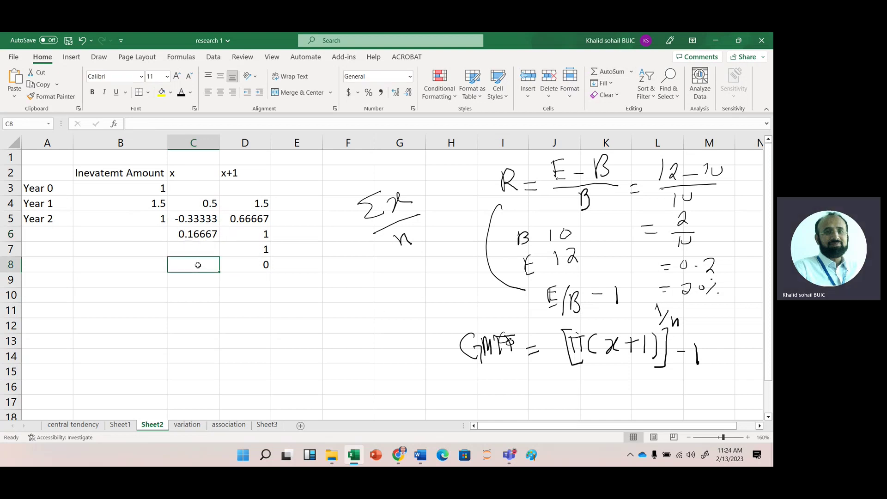
text(=)
key(Up)
key(Up)
key(Up)
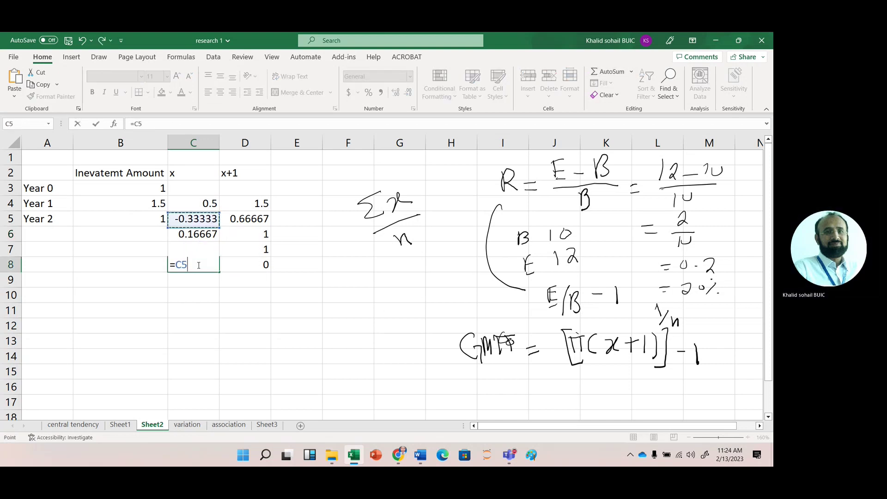
key(Down)
text(/2)
key(Return)
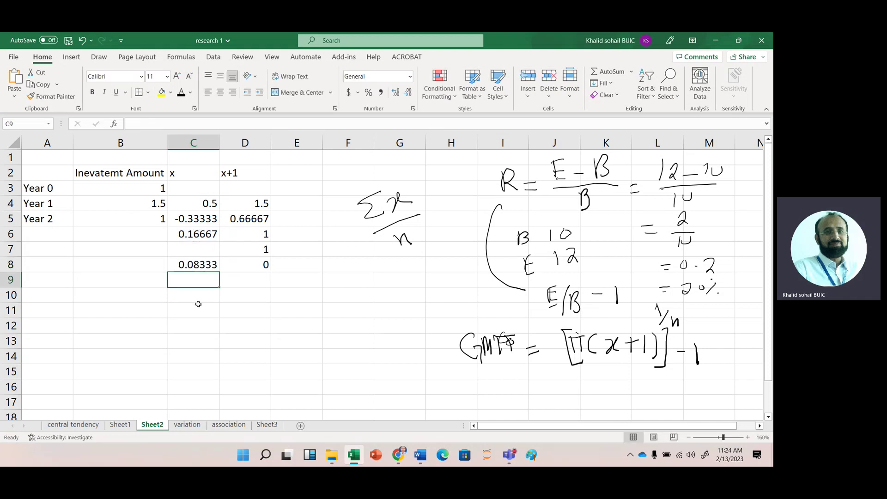
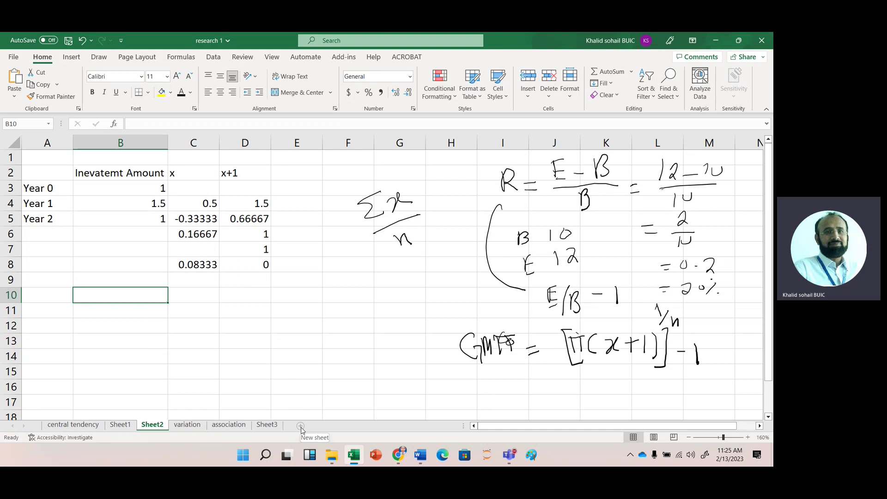
Add a new blank worksheet directly after Sheet2
click(301, 426)
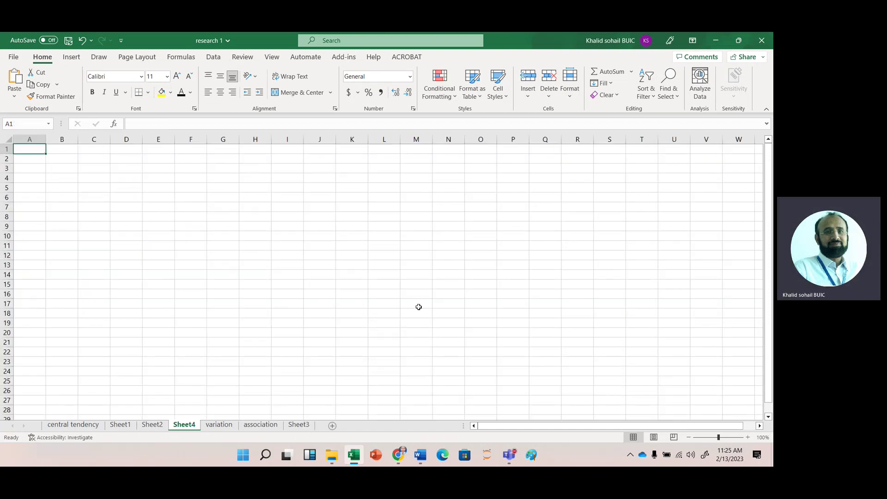
click(748, 437)
click(748, 437)
click(749, 437)
click(749, 437)
click(749, 438)
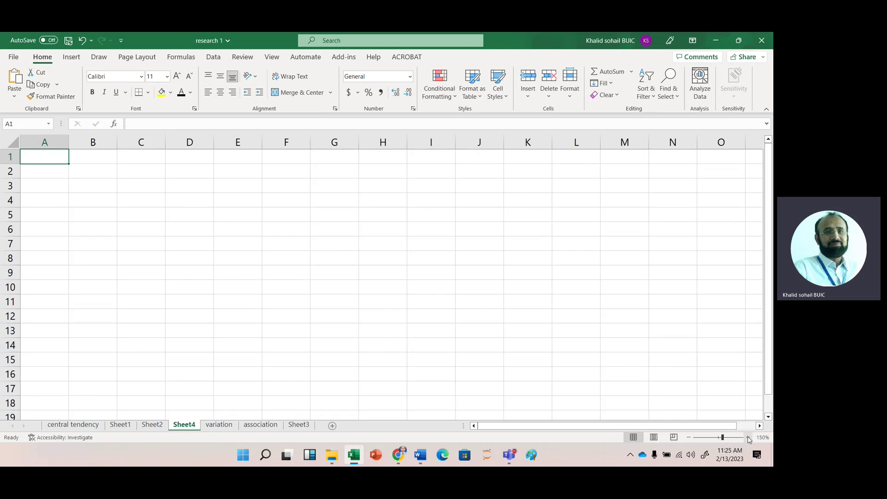
Enter the sample values 1, 2, 2, 1, 3 and 4 in cells B2 to B7
click(95, 174)
text(1)
key(Return)
text(2)
key(Return)
text(2)
key(Return)
text(1)
key(Return)
text(3)
key(Return)
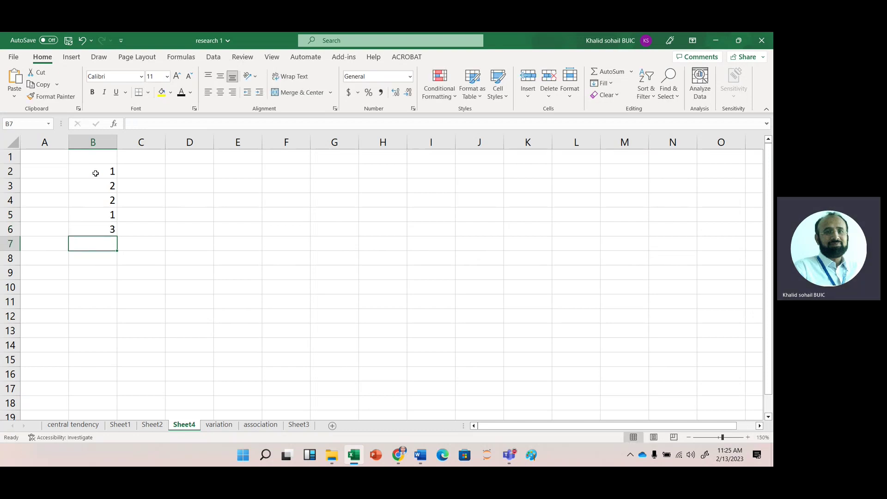
text(4)
key(Return)
Calculate the average of the sample values in B9 with the absolute-reference formula =AVERAGE($B$2:$B$7)
key(Return)
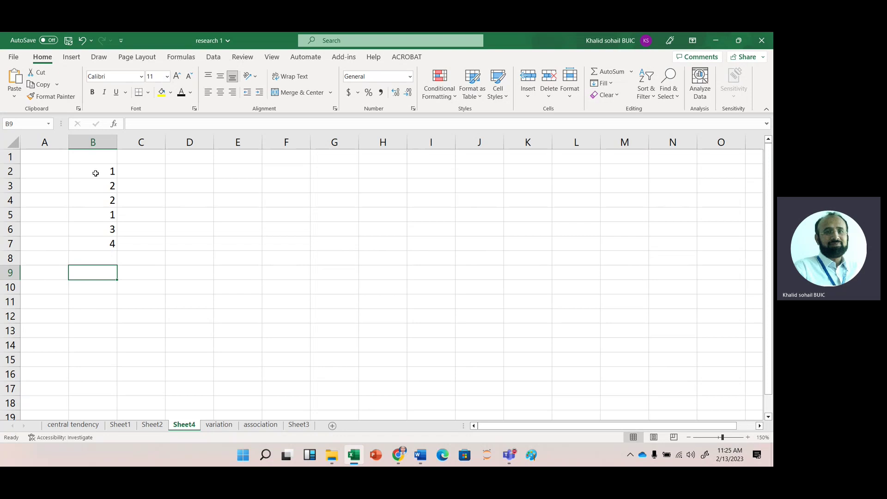
text(=a)
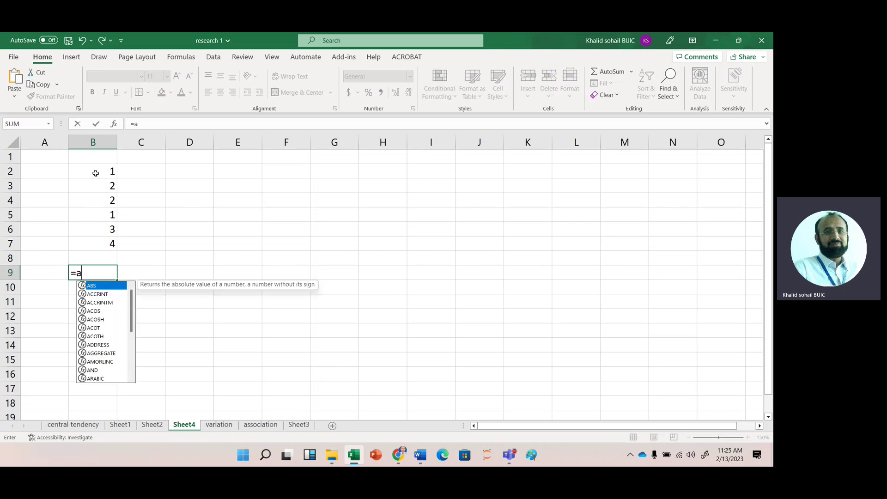
text(ve)
key(Down)
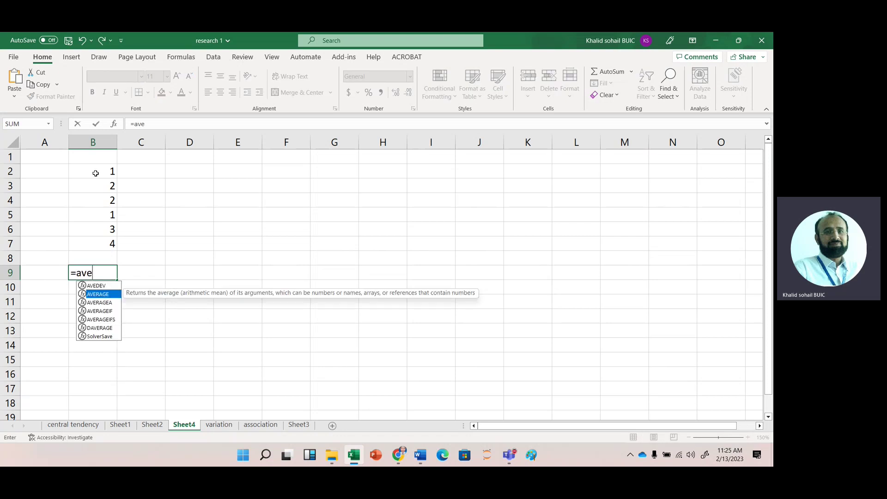
key(Tab)
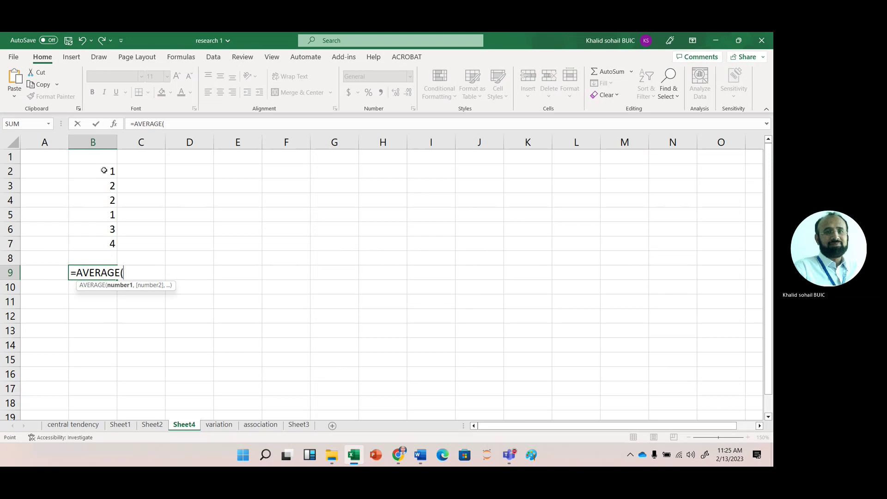
click(104, 170)
key(ctrl+shift+Down)
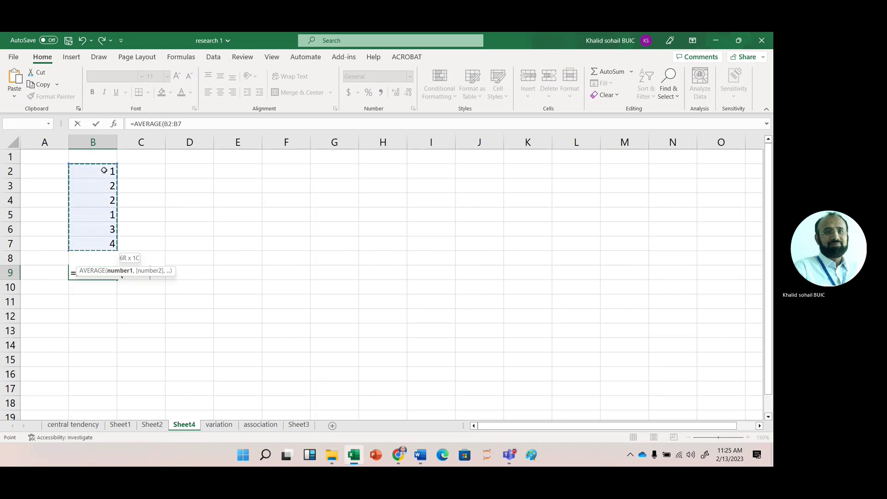
key(F4)
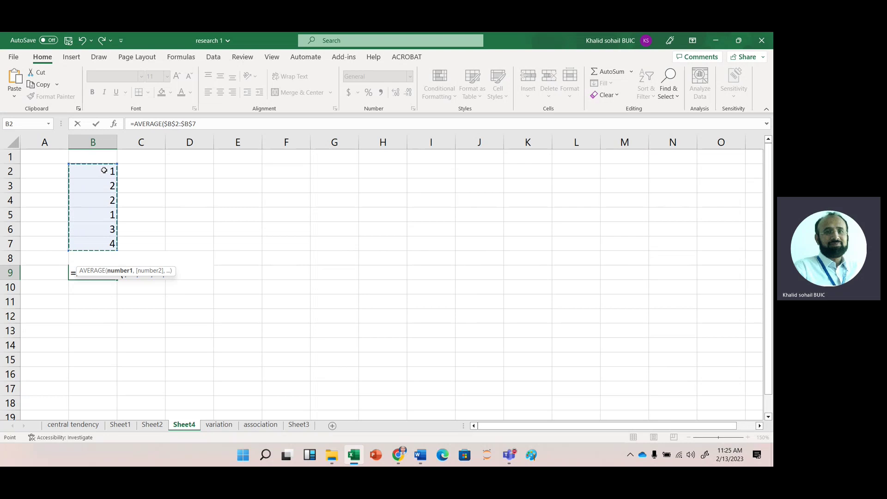
key(Return)
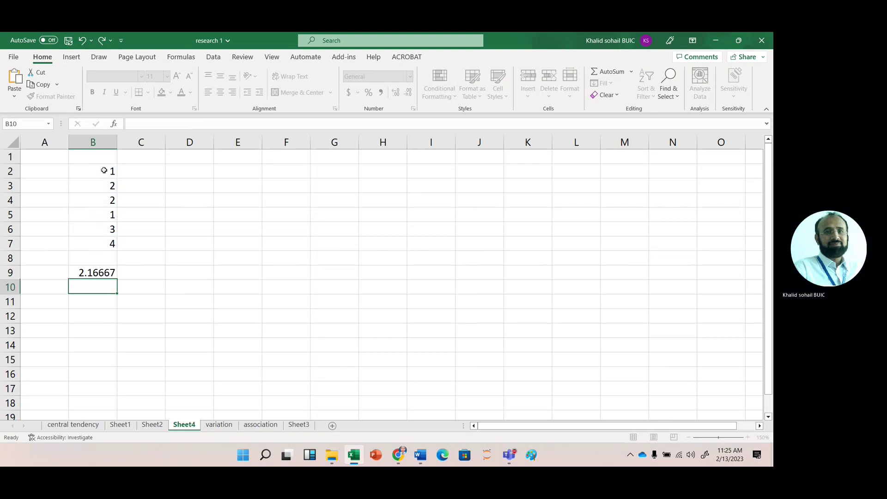
Copy the average formula from B9 down to B14 and label cell A9 as Avg
click(94, 275)
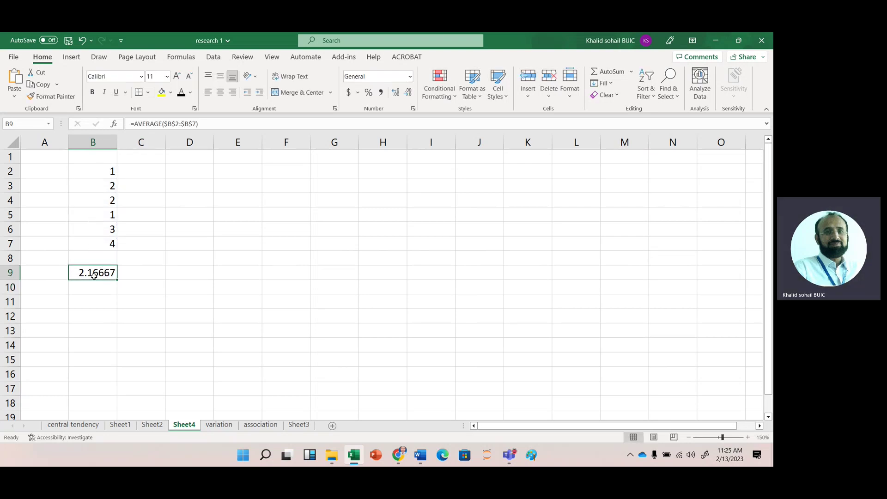
drag(117, 281, 131, 352)
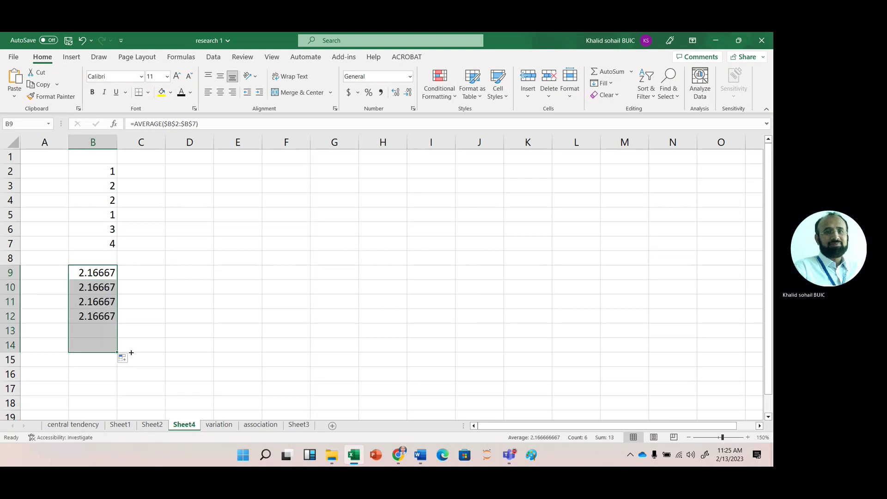
click(47, 276)
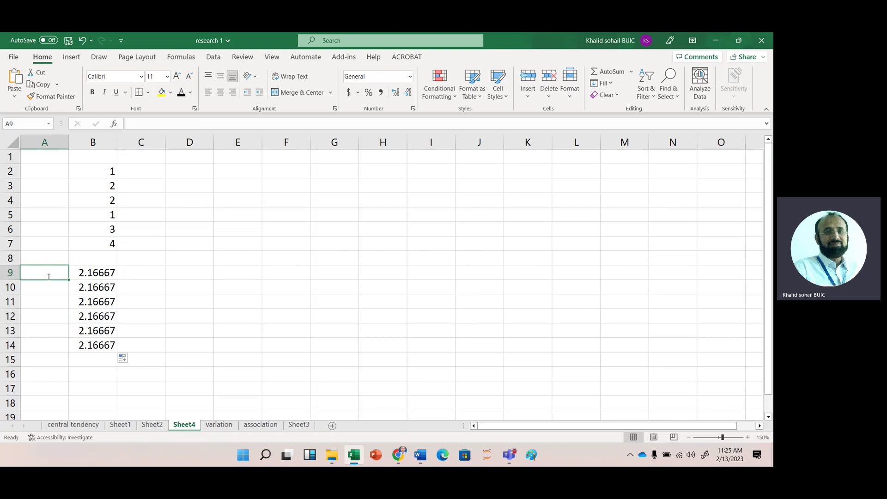
text(Avg)
key(Return)
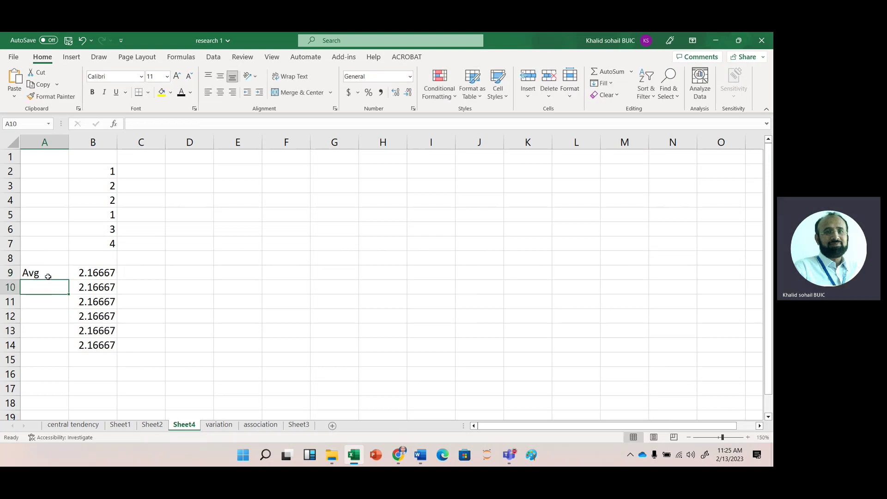
Replace the function in B10 with MEDIAN so the formula reads =MEDIAN($B$2:$B$7)
key(Right)
key(F2)
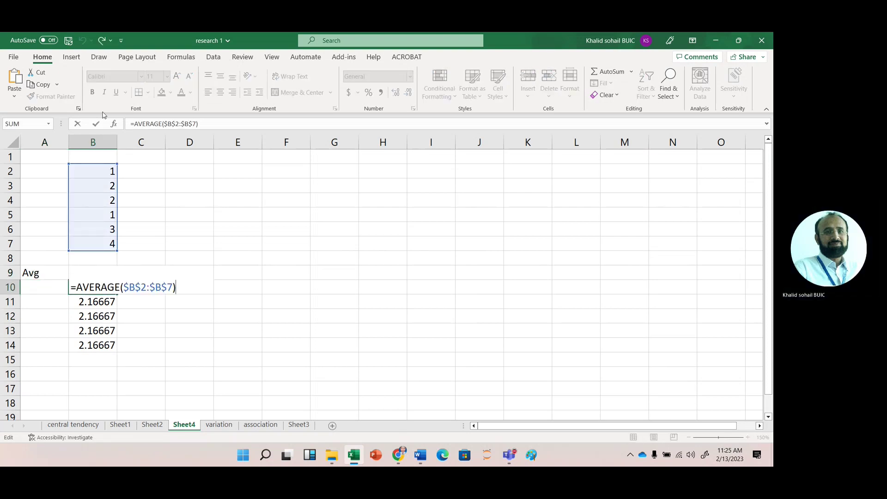
double_click(147, 123)
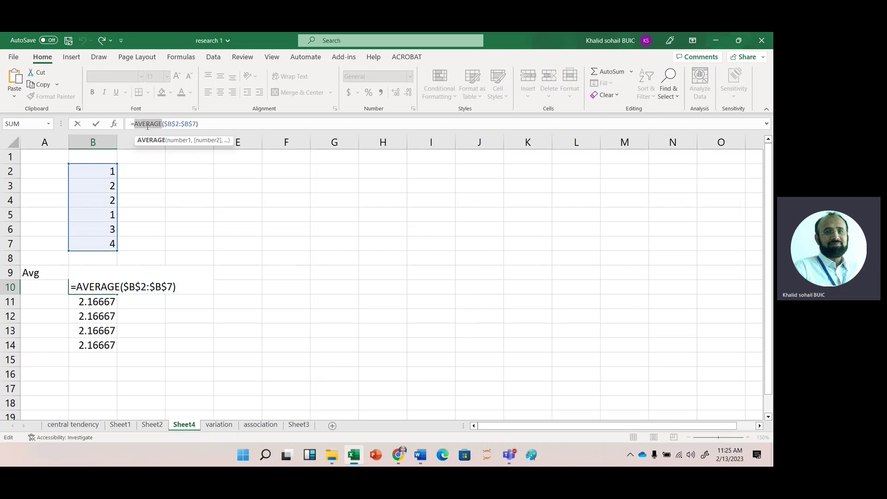
text(med)
key(Tab)
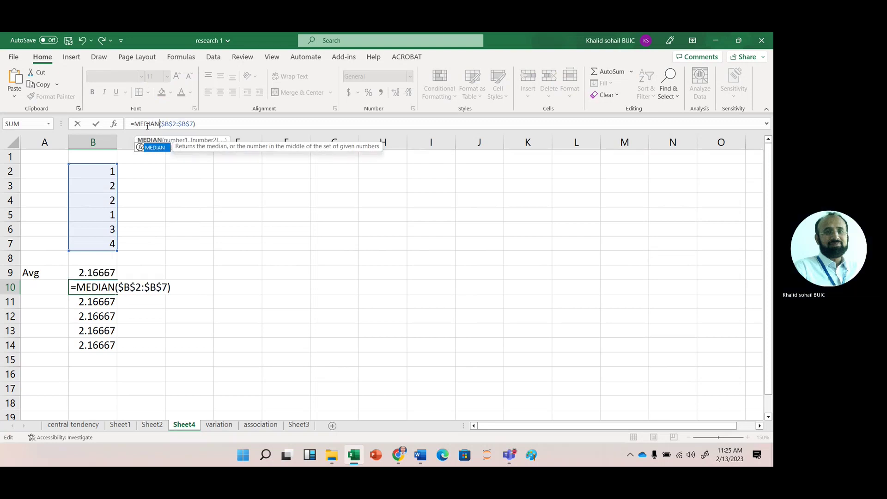
key(Return)
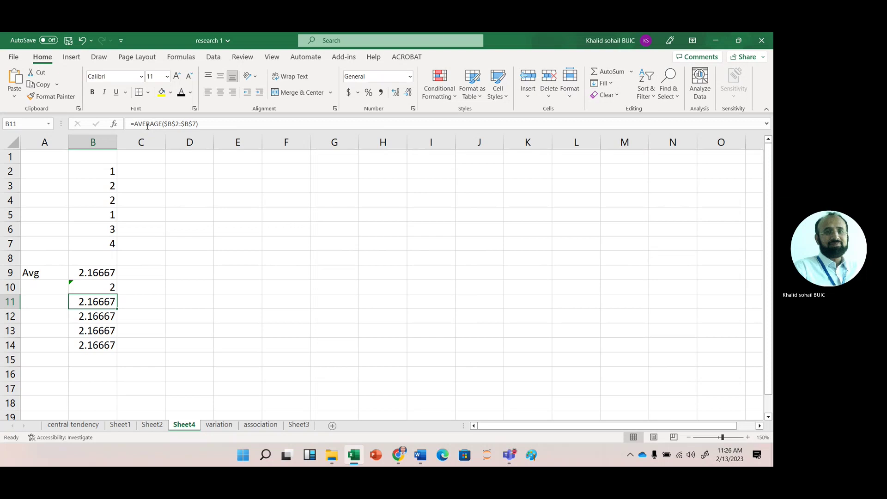
Replace the function in B11 with MODE so the formula reads =MODE($B$2:$B$7)
key(F2)
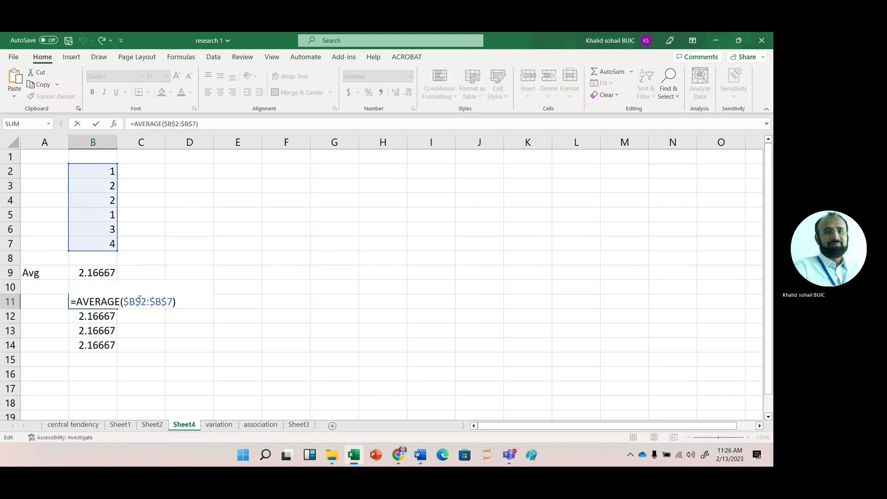
double_click(105, 304)
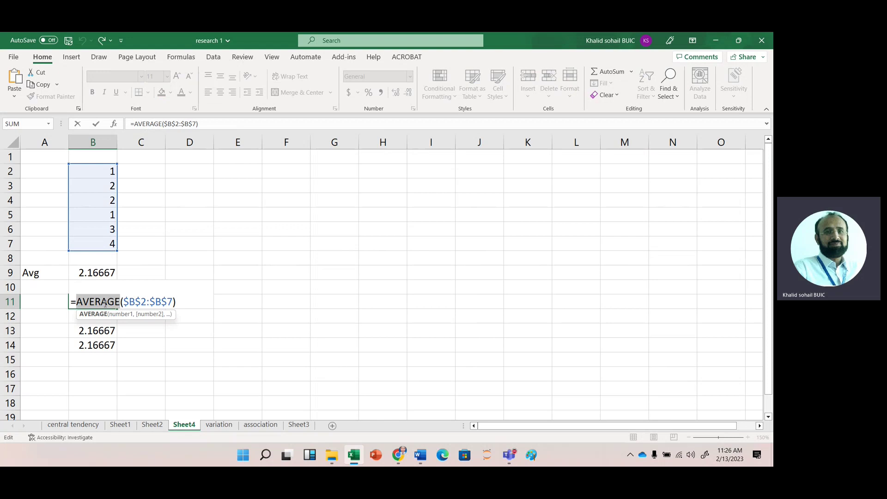
text(moi=)
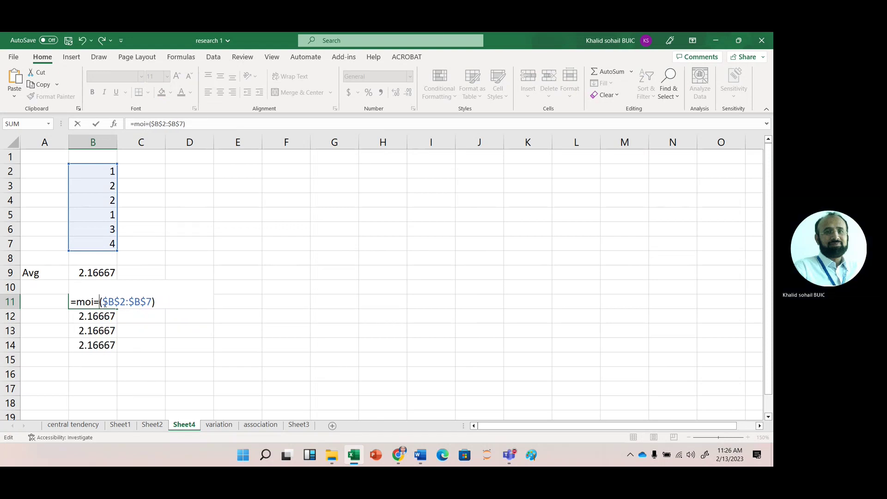
key(BackSpace)
key(Delete)
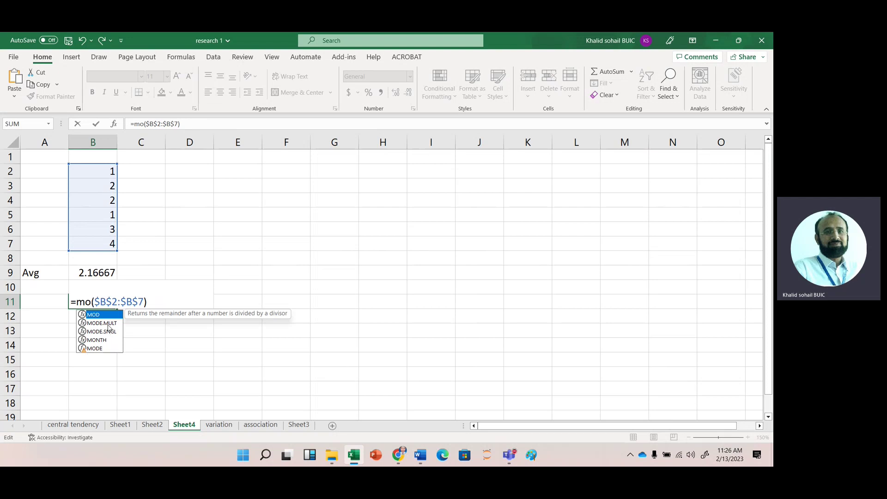
click(100, 351)
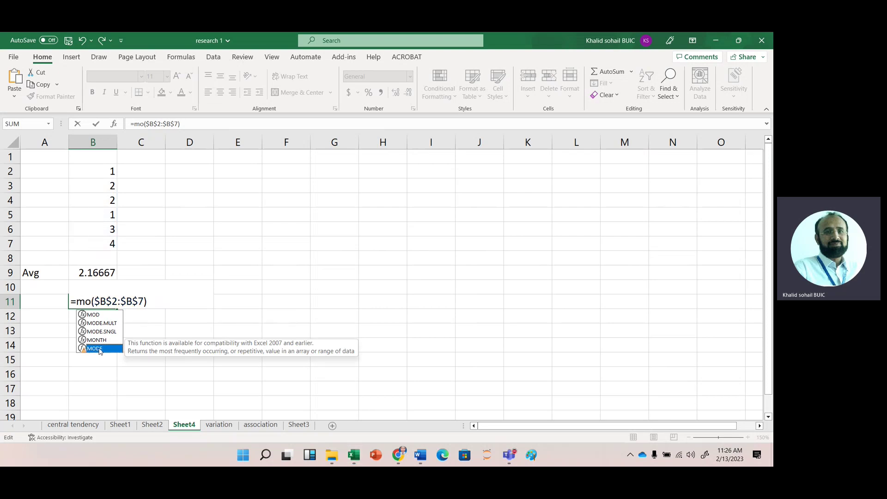
double_click(99, 351)
key(Return)
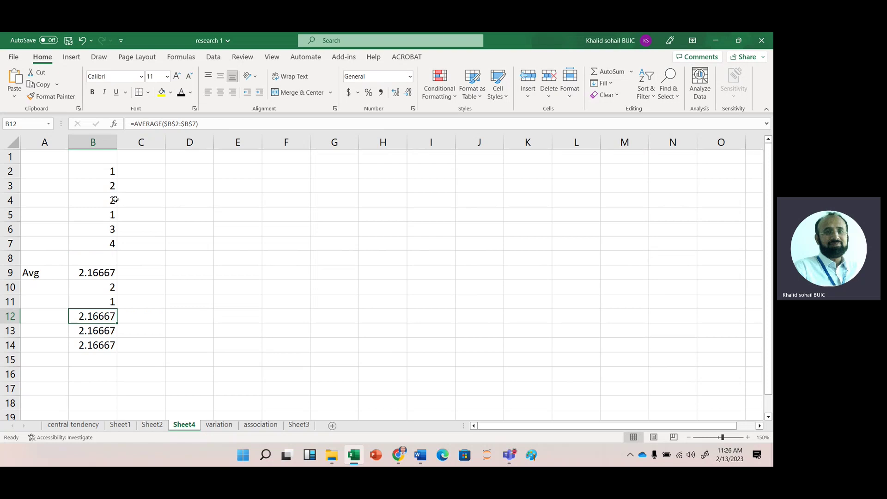
click(108, 304)
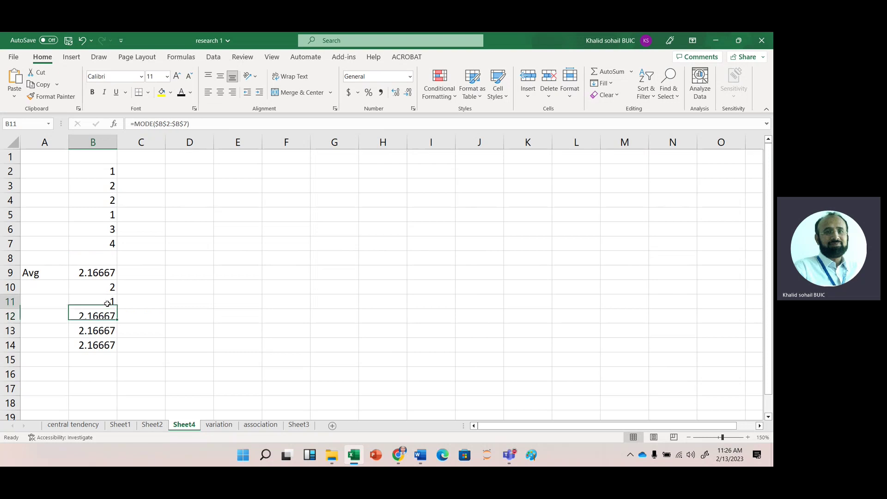
Calculate all modes of the sample values in E11 with a MODE.MULT formula over the range B2:B7
click(226, 301)
text(=)
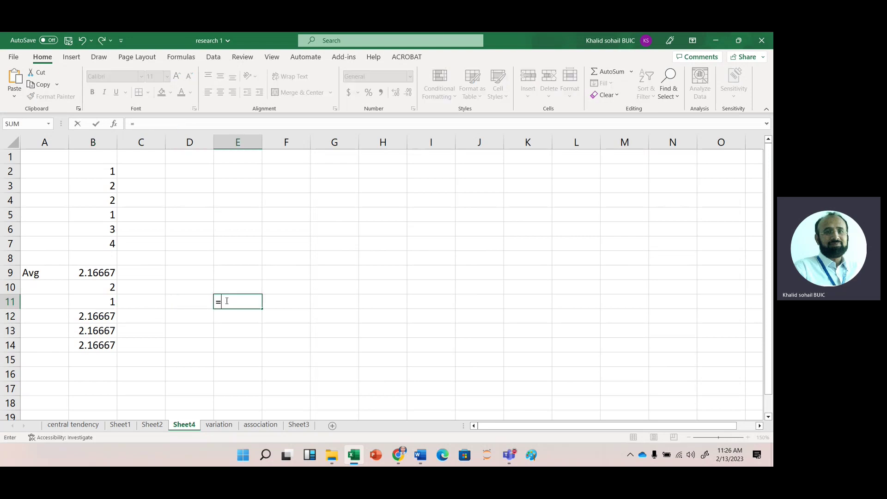
text(mo)
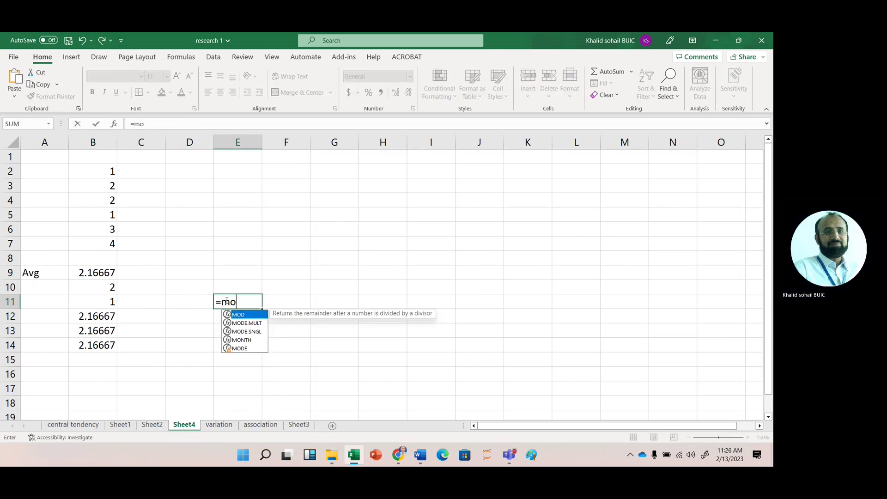
double_click(245, 323)
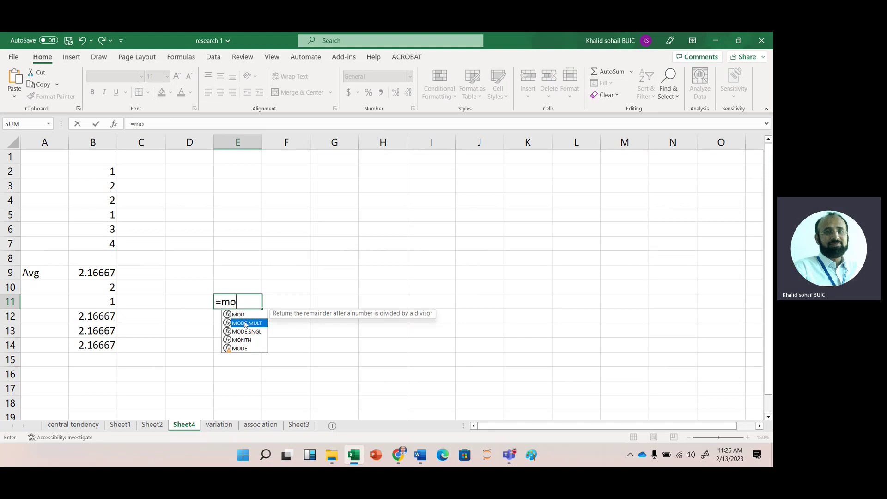
click(100, 172)
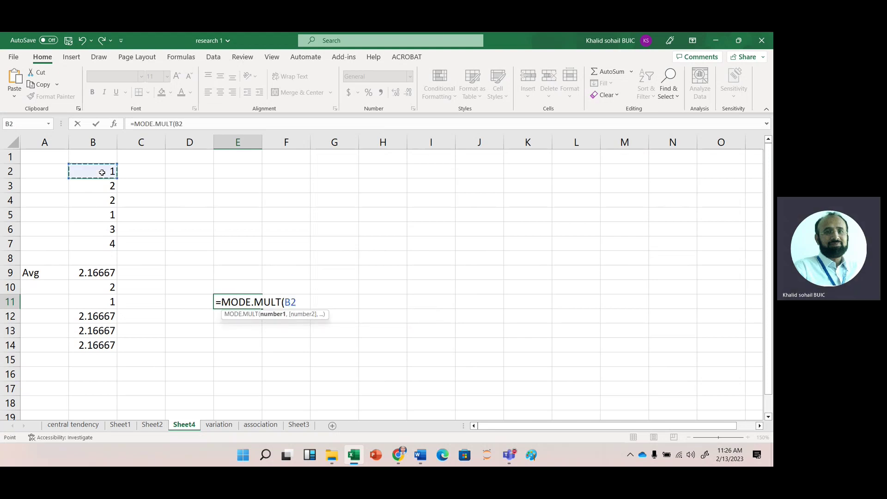
key(shift+Down)
key(shift+Down)
key(shift+Down)
key(shift+Down)
key(shift+Down)
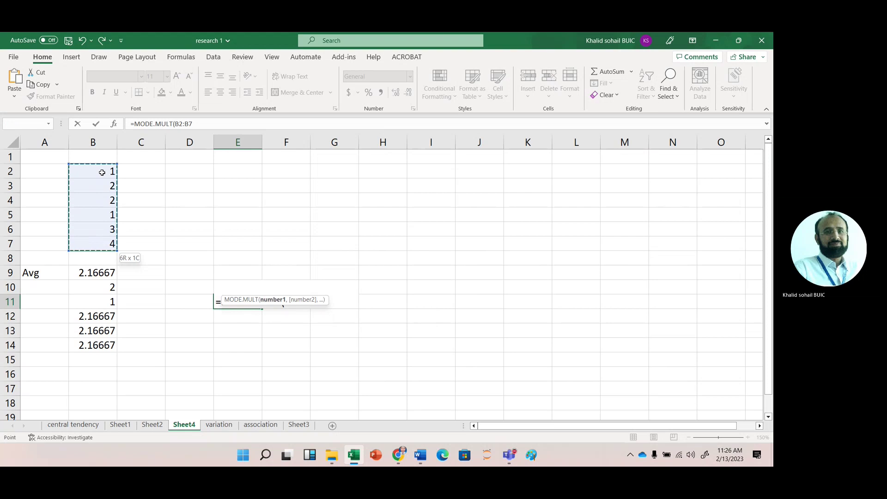
key(Tab)
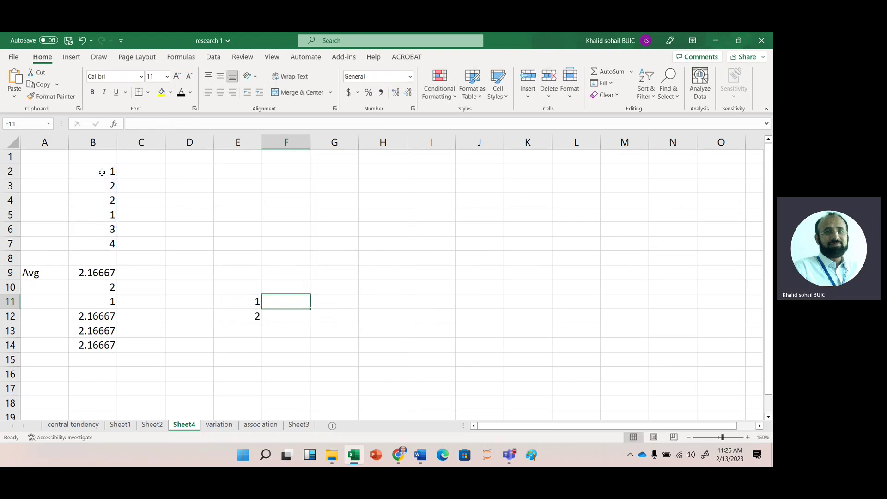
Replace AVERAGE in B12 with HARMEAN to calculate the harmonic mean of $B$2:$B$7
click(93, 319)
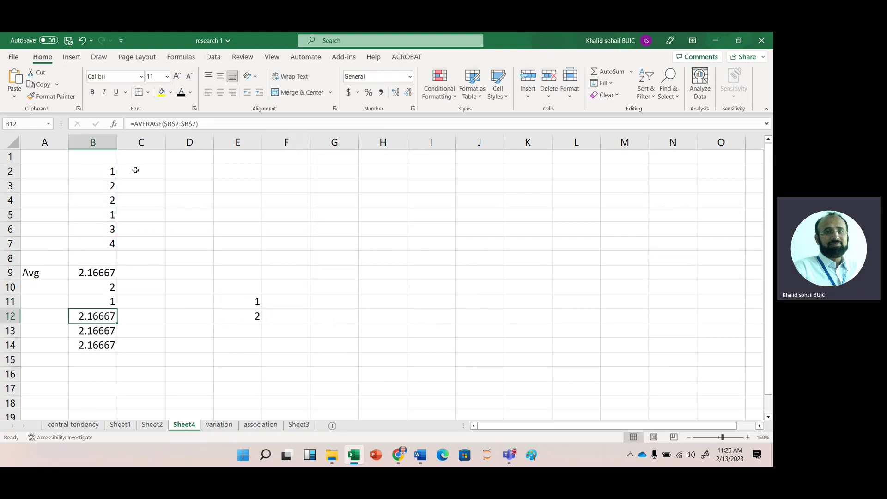
double_click(152, 123)
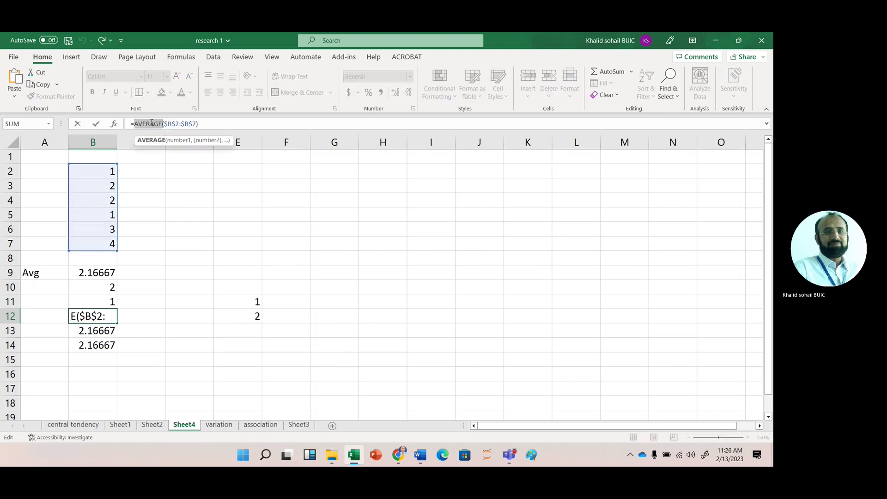
text(Ha)
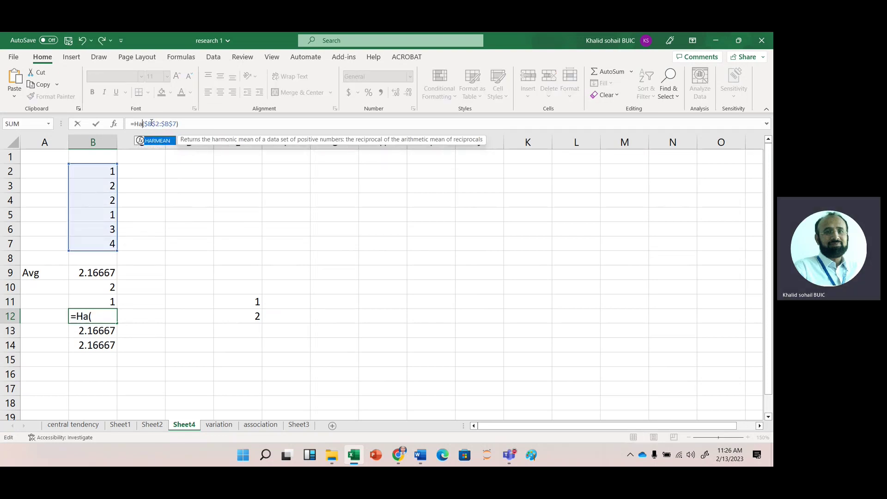
key(Tab)
key(Return)
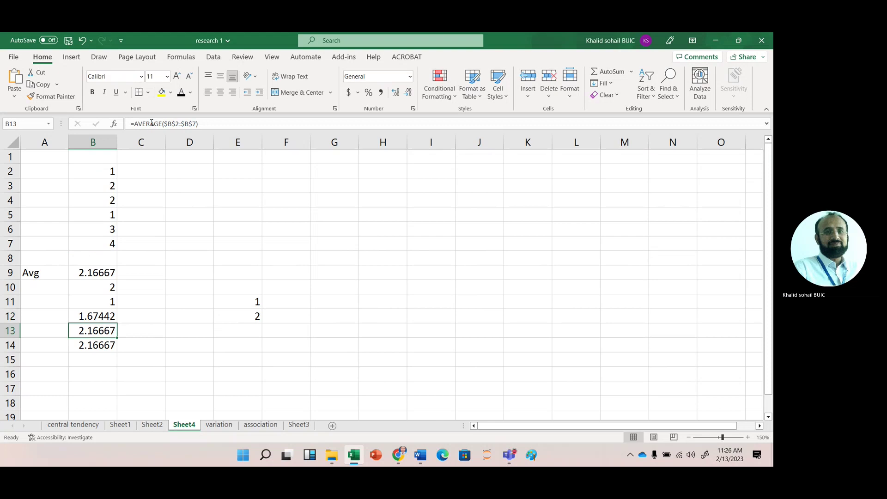
Replace AVERAGE in B13 with GEOMEAN over $B$2:$B$7, and clear the copied average formula from B14
click(152, 123)
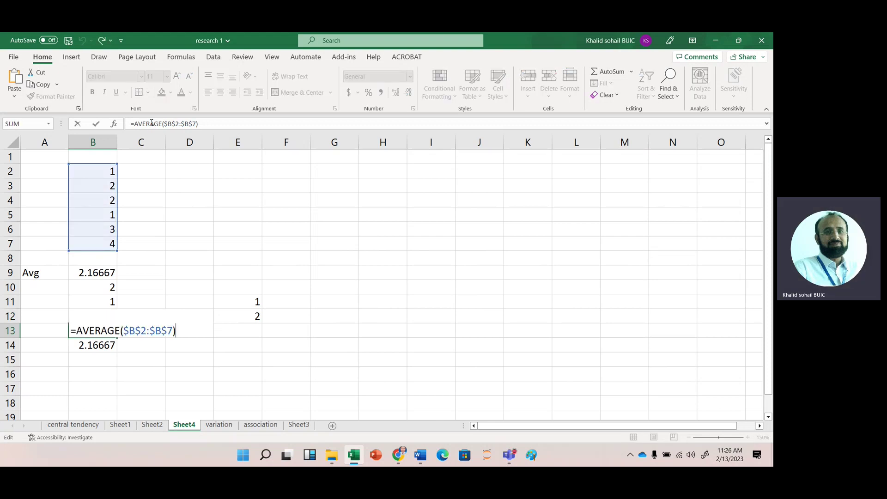
double_click(148, 125)
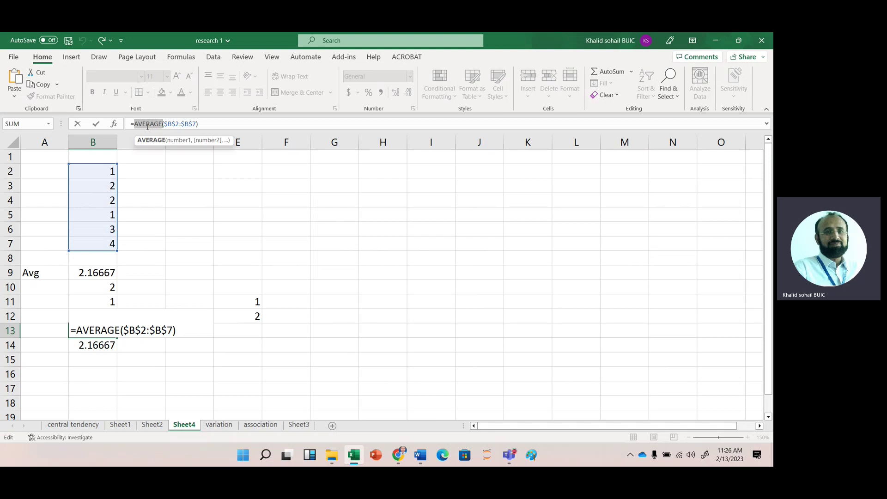
text(ge)
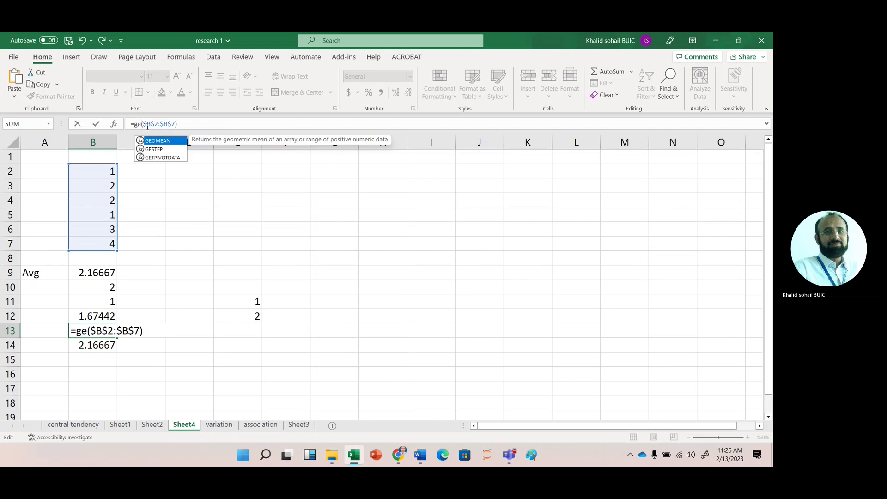
key(Tab)
key(Return)
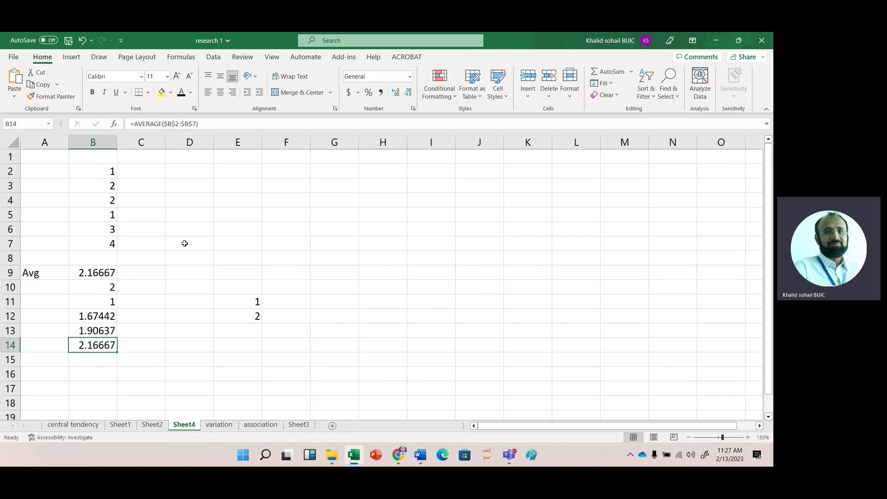
key(Delete)
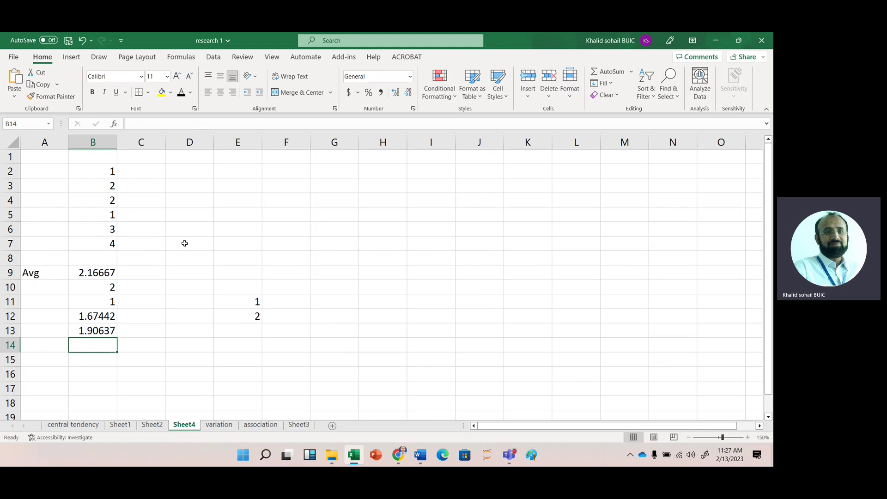
Try the formula =(MAX(B2:B7)-B2:B7)/2 in B14 and undo the entry
text(=()
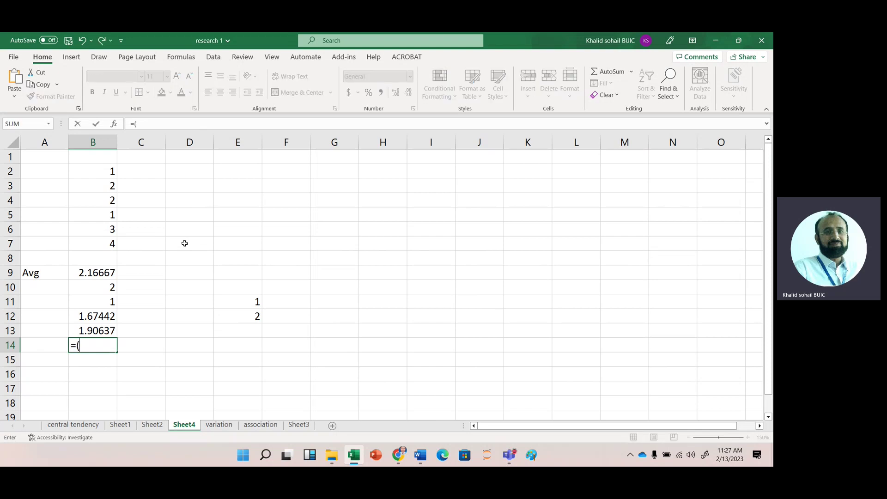
text(max)
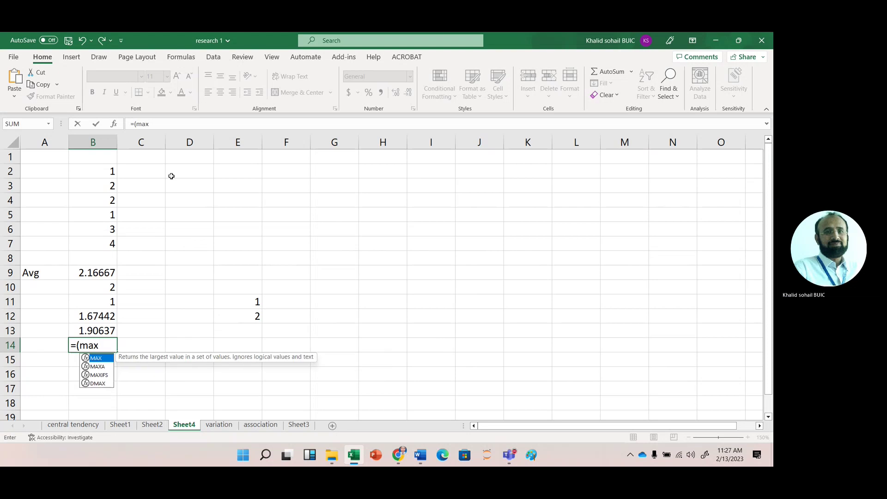
text(()
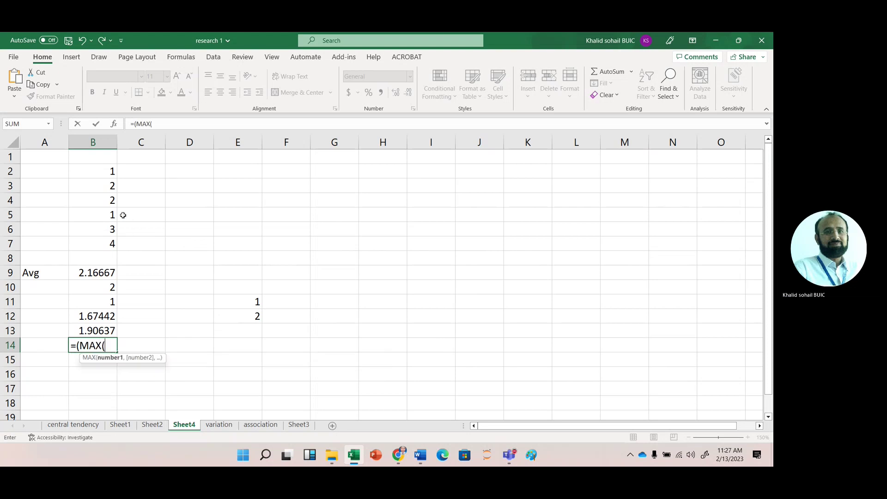
click(99, 171)
key(shift+Down)
key(shift+Down)
key(shift+Down)
key(shift+Down)
key(shift+Down)
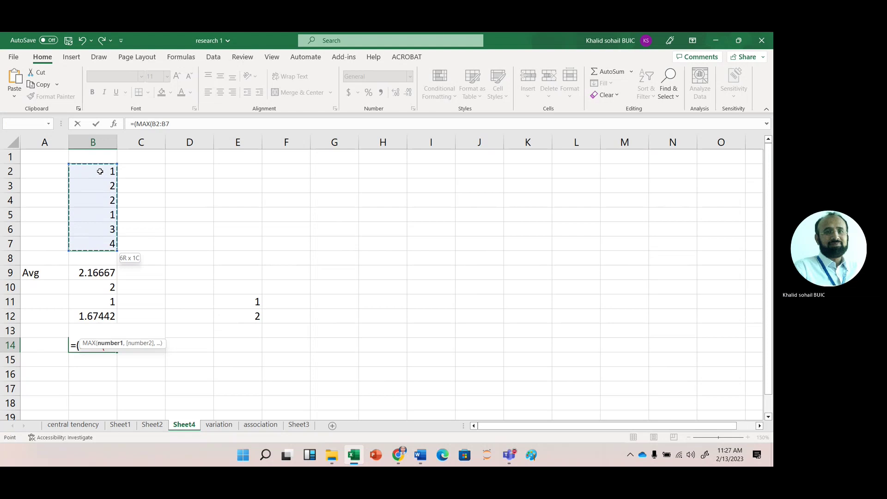
text()-)
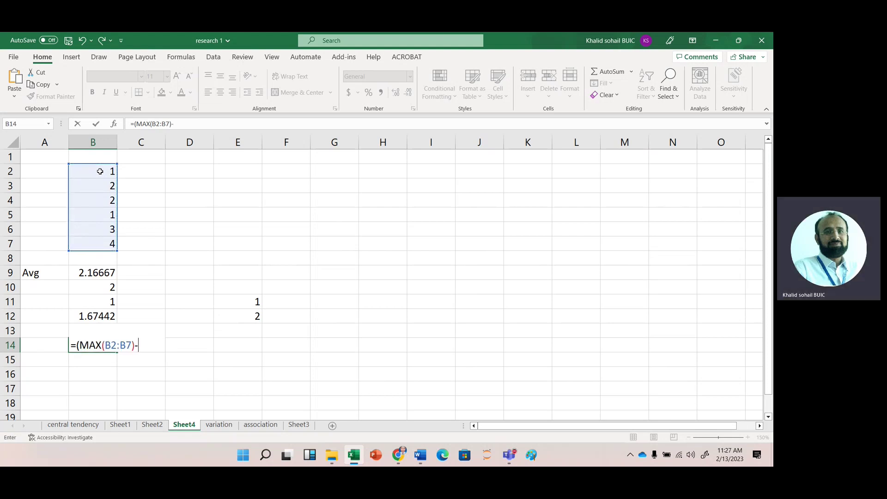
click(96, 174)
key(shift+Down)
key(shift+Down)
key(shift+Down)
key(shift+Down)
key(shift+Down)
text()/)
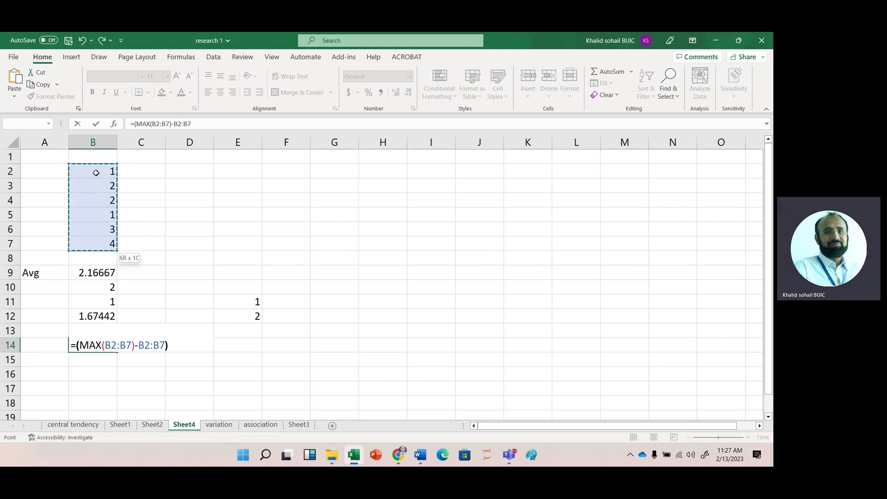
text(2)
key(Return)
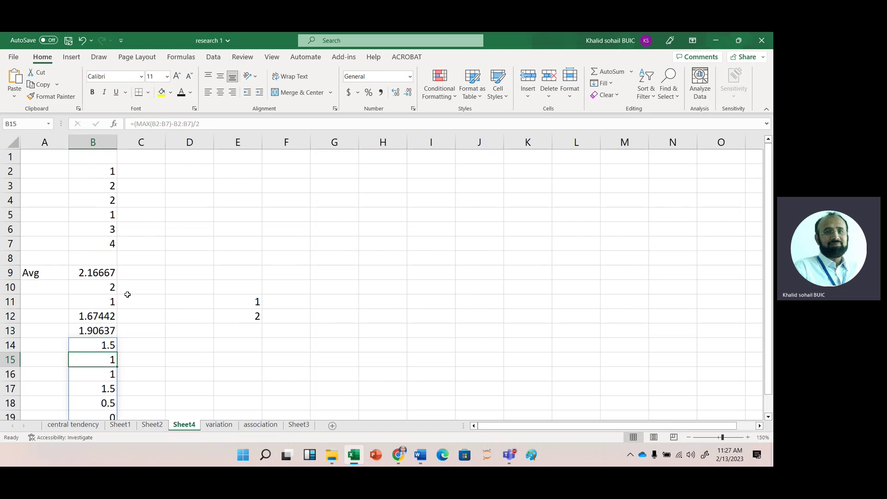
key(ctrl+z)
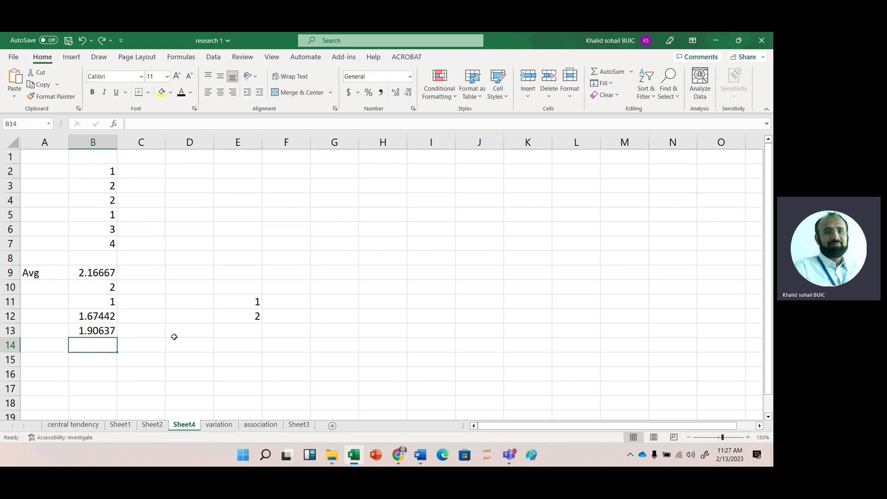
Enter the formula =MAX(B2:B7)-MIN(B2:B7) in B14 to calculate the range of the sample values
text(=ma)
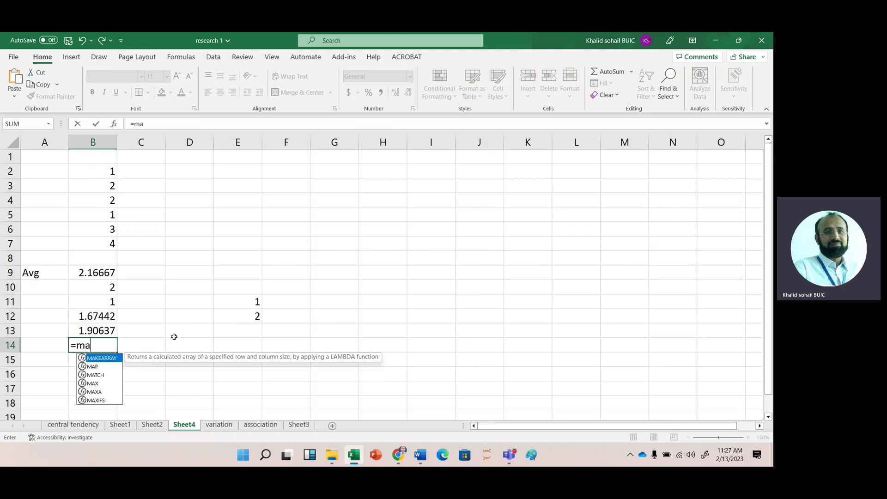
text(x()
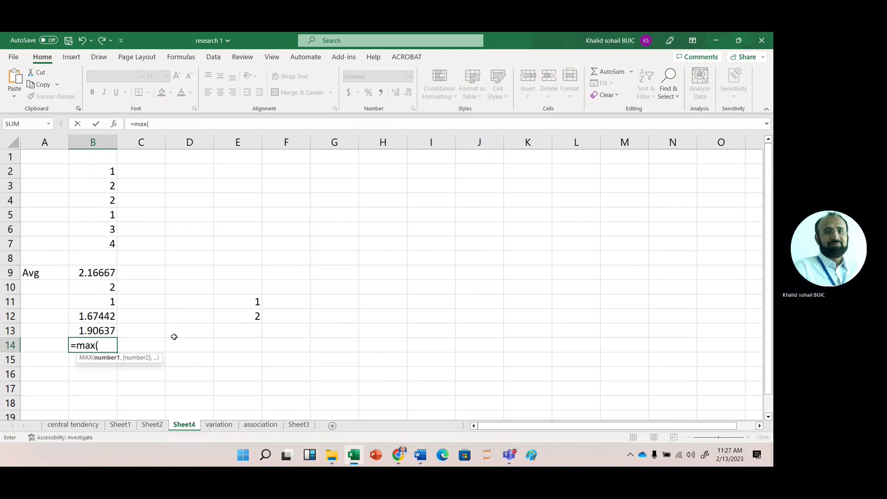
drag(105, 169, 104, 243)
text())
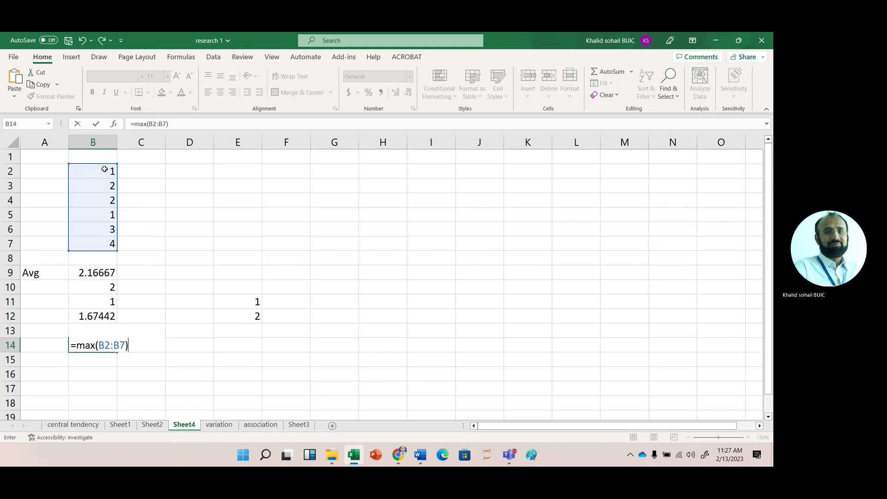
text(-Min)
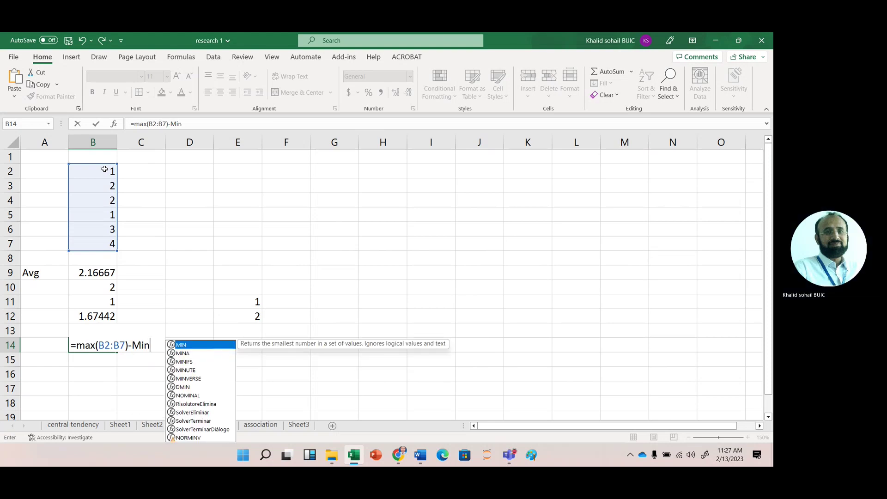
key(Tab)
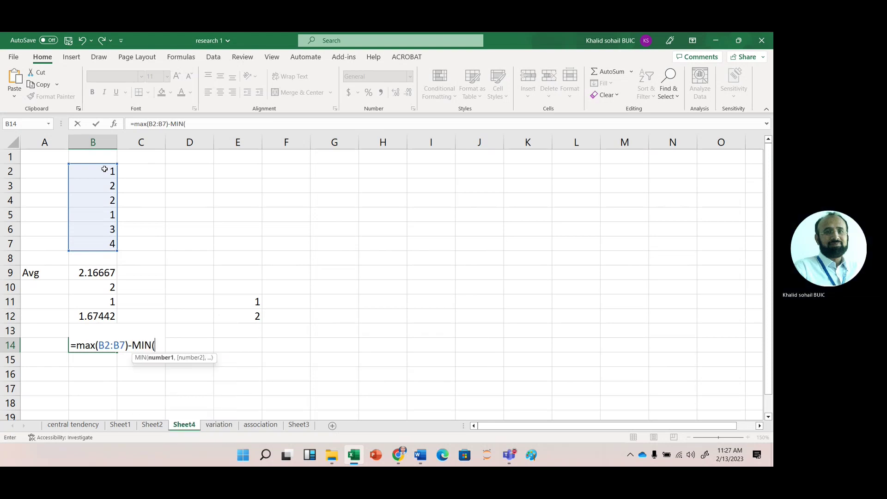
click(91, 169)
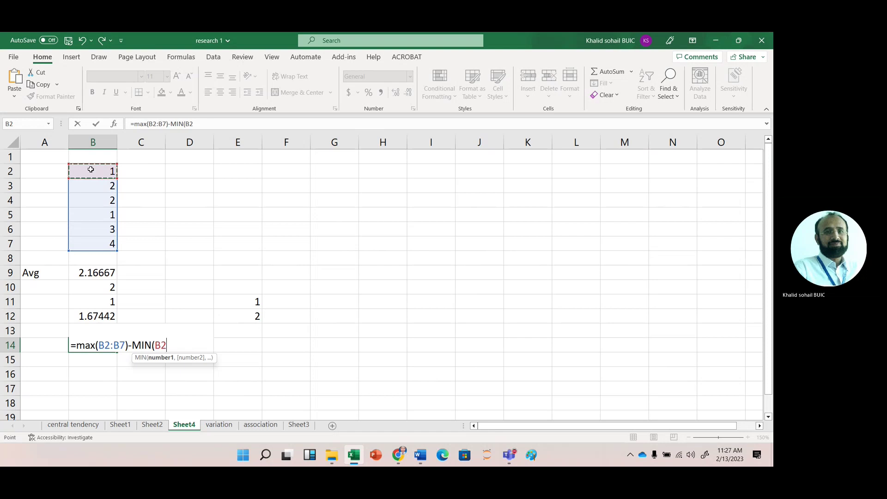
drag(91, 170, 93, 243)
text())
key(Return)
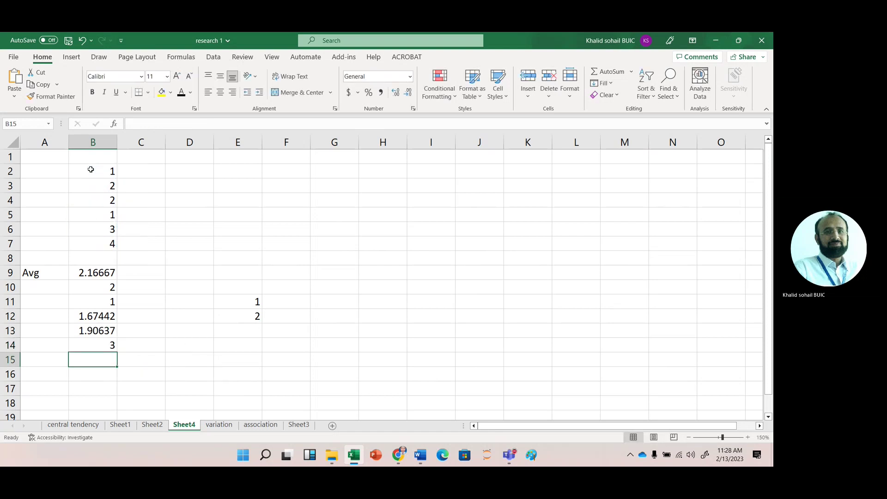
Edit the B14 formula to halve the max-min difference, making it =(MAX(B2:B7)-MIN(B2:B7))/2
key(Up)
key(F2)
key(Left)
key(Left)
key(Left)
key(Left)
key(Left)
key(Left)
key(Left)
key(Left)
key(Left)
key(Left)
key(Left)
key(Left)
key(Left)
key(Left)
key(Left)
key(Left)
key(Left)
key(Left)
key(Left)
key(Left)
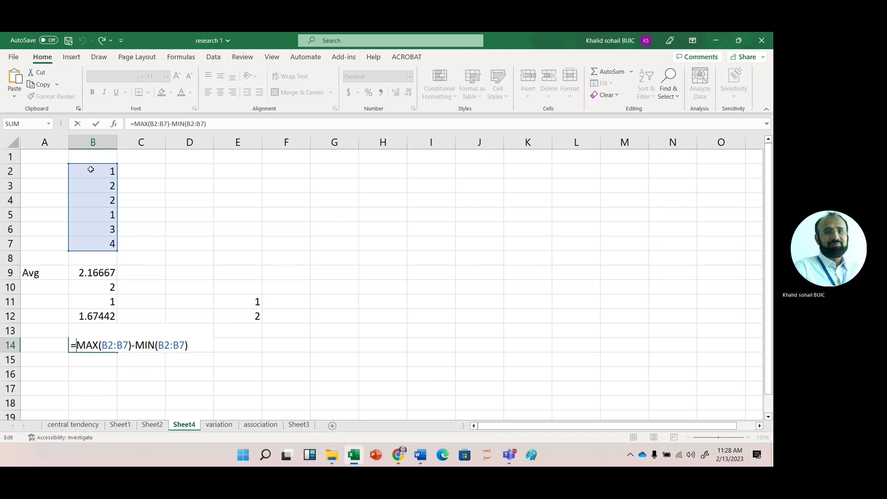
text(()
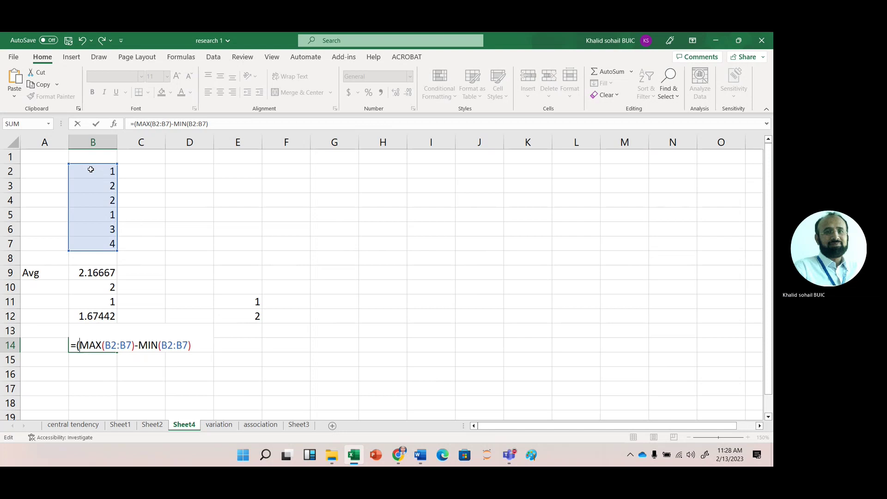
text()/2)
key(Return)
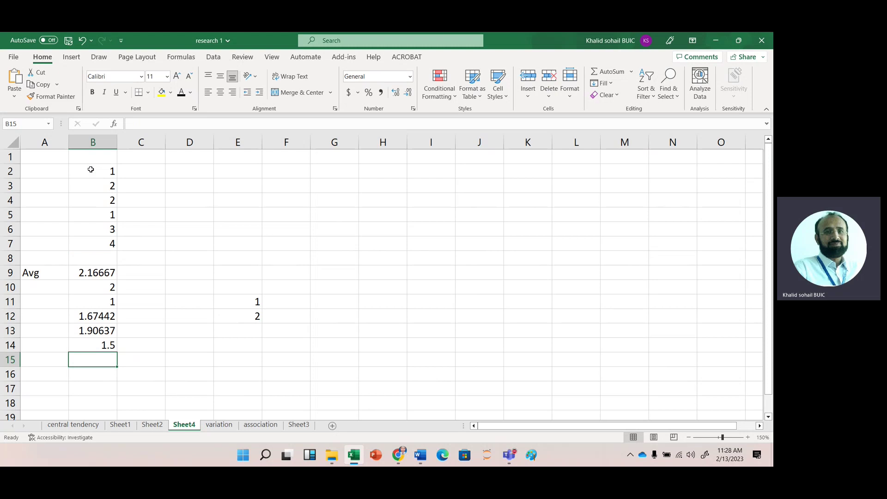
Start the Descriptive Statistics analysis tool and set its input range to $B$2:$B$7
click(148, 170)
click(302, 170)
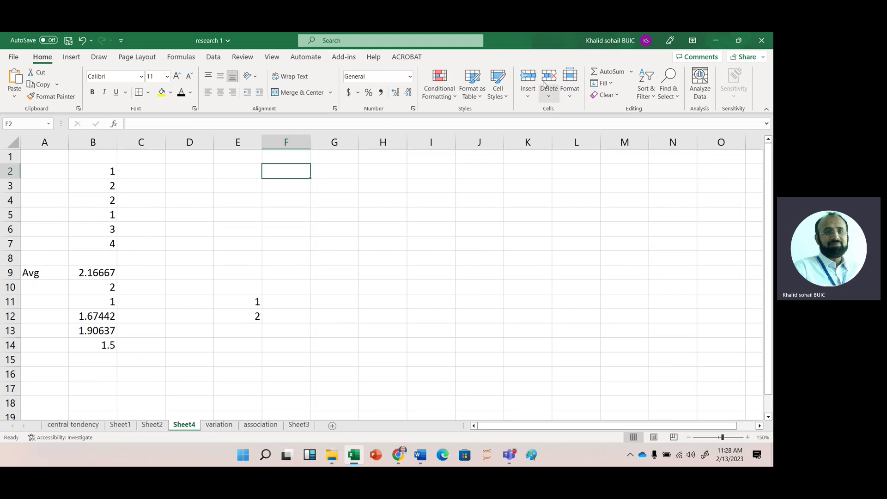
click(213, 56)
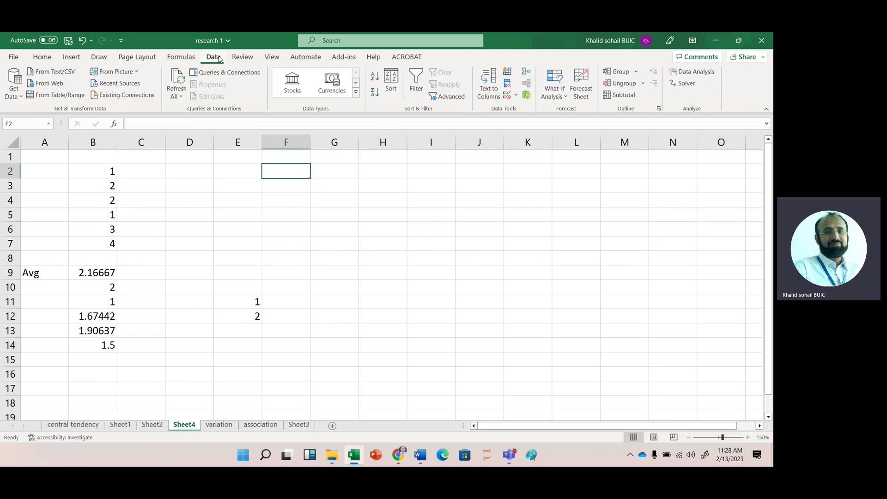
click(689, 71)
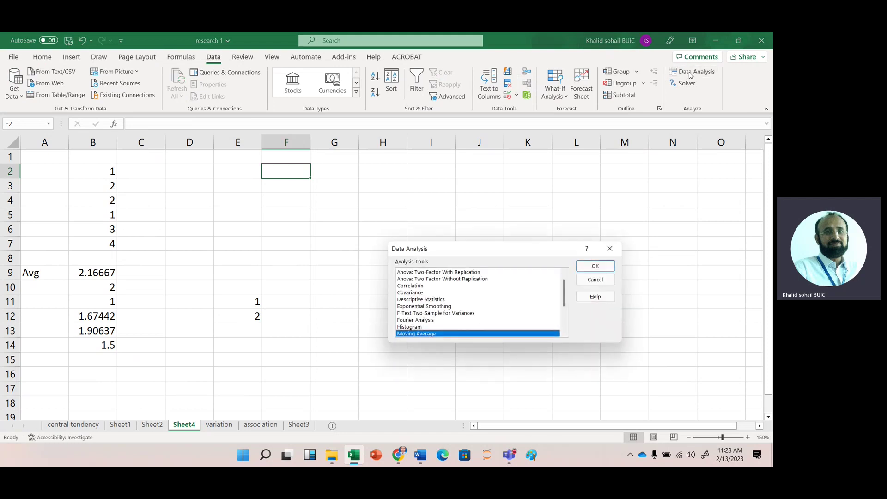
double_click(415, 301)
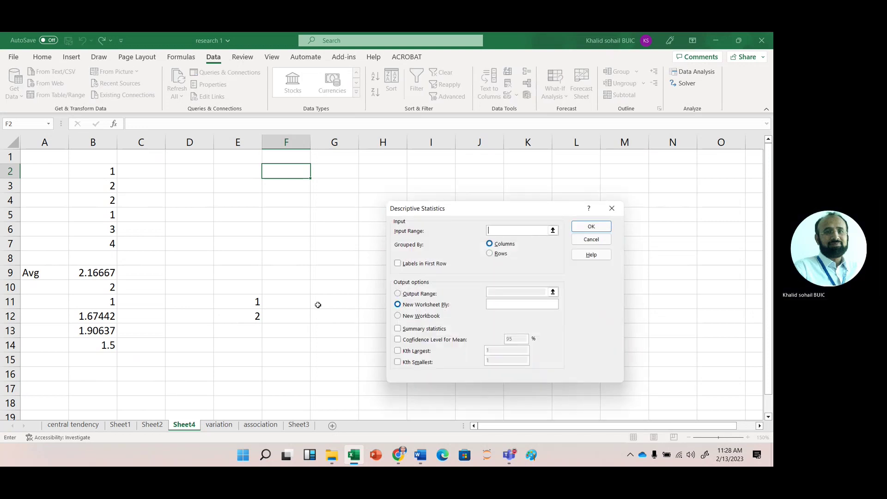
click(103, 171)
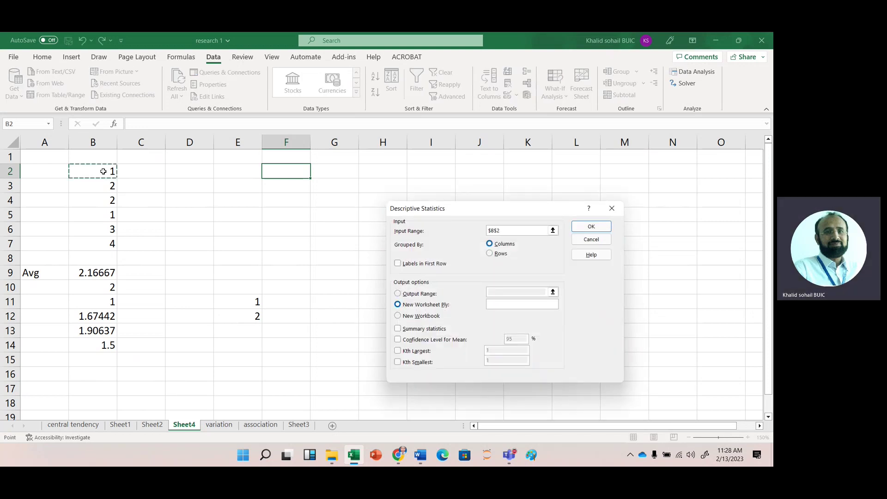
key(shift+Down)
key(shift+Down)
key(shift+Down)
key(shift+Down)
key(shift+Down)
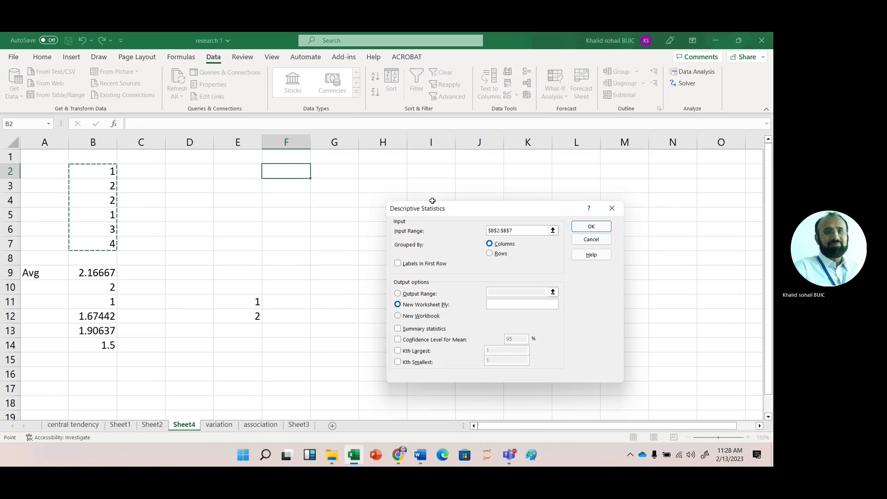
Include summary statistics in the analysis and generate the output on the current sheet starting at G2
click(397, 328)
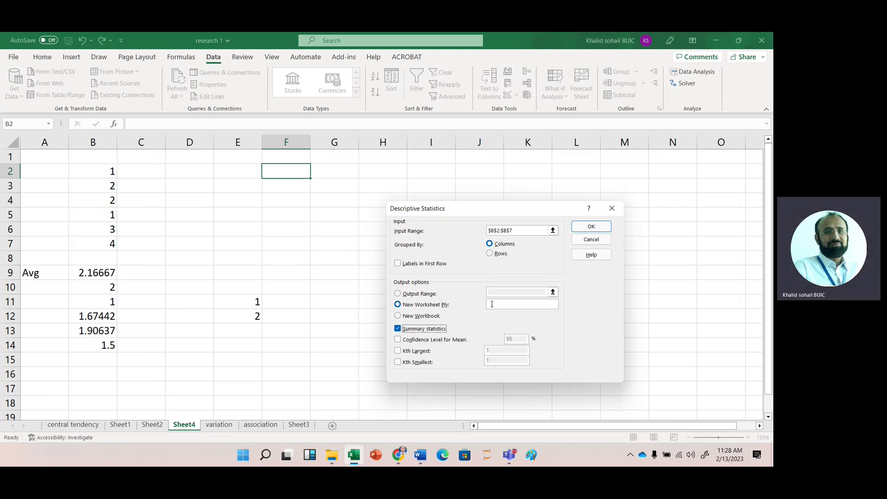
click(397, 294)
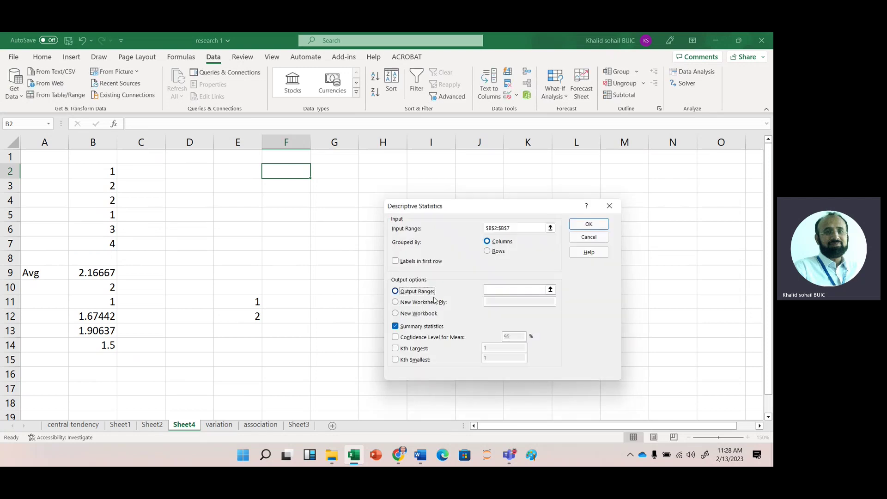
click(496, 290)
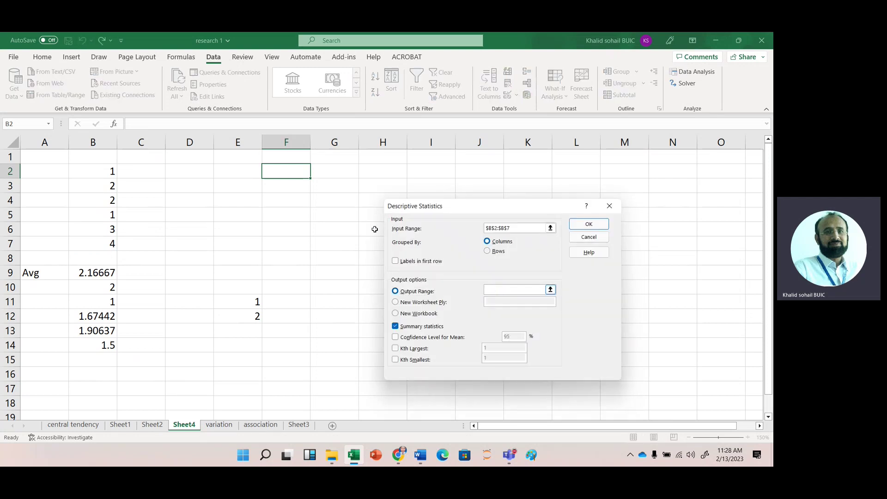
click(335, 177)
click(588, 224)
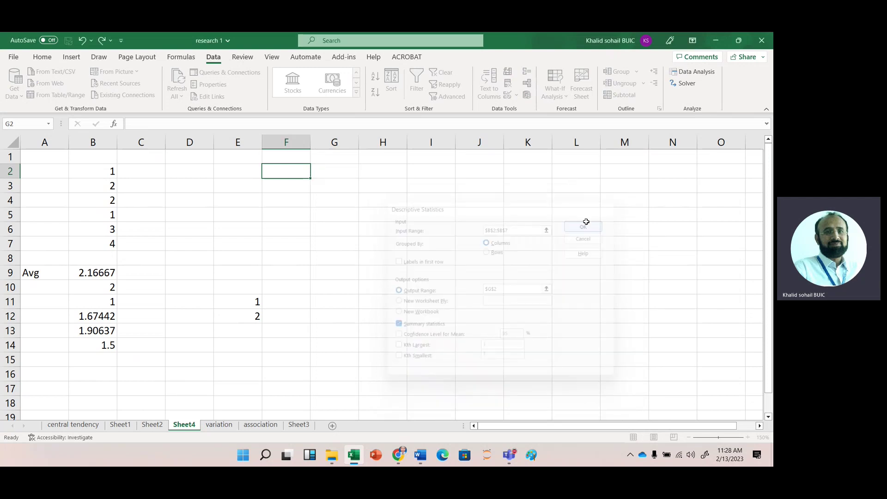
Highlight the mean, median and mode values in H4, H6 and H7 with a yellow fill
click(333, 202)
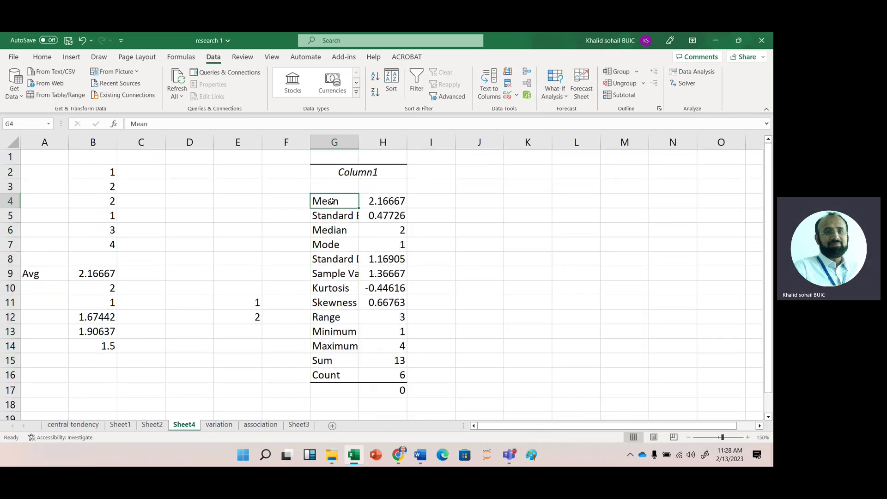
click(43, 58)
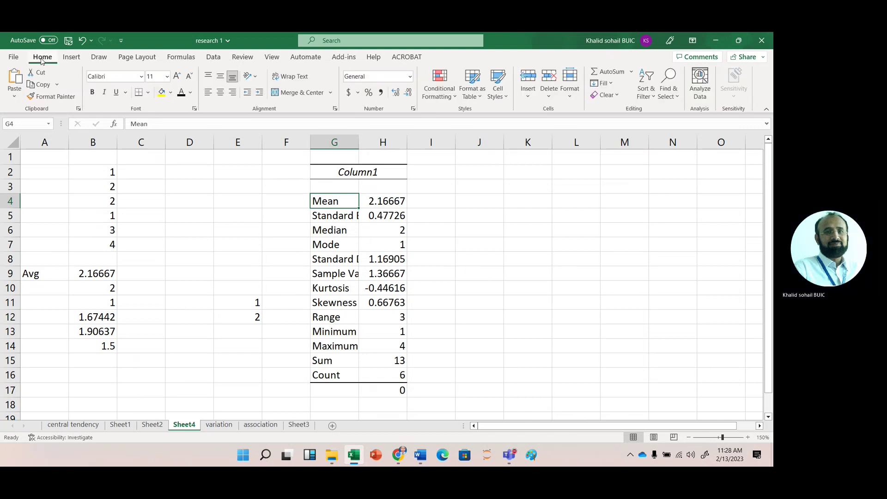
click(387, 204)
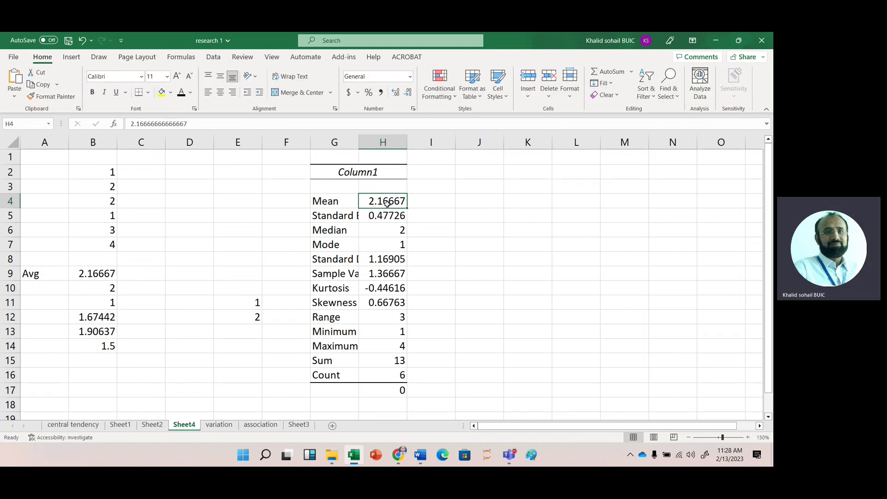
click(162, 92)
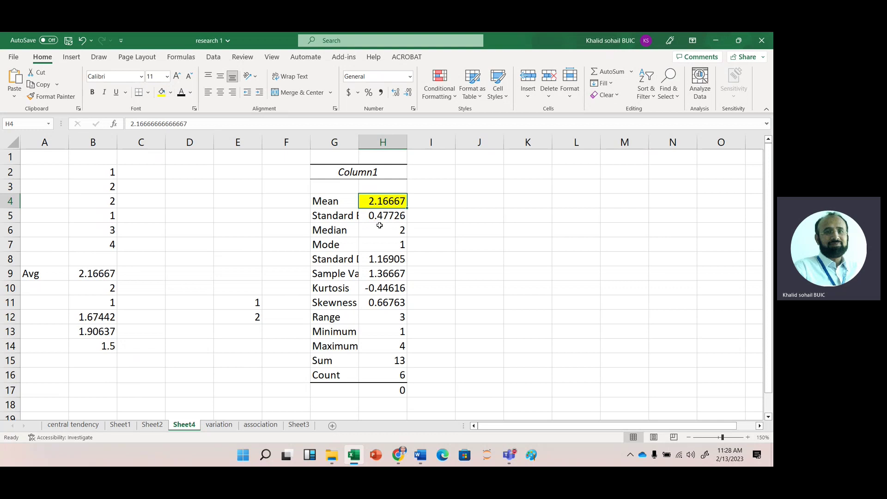
click(379, 226)
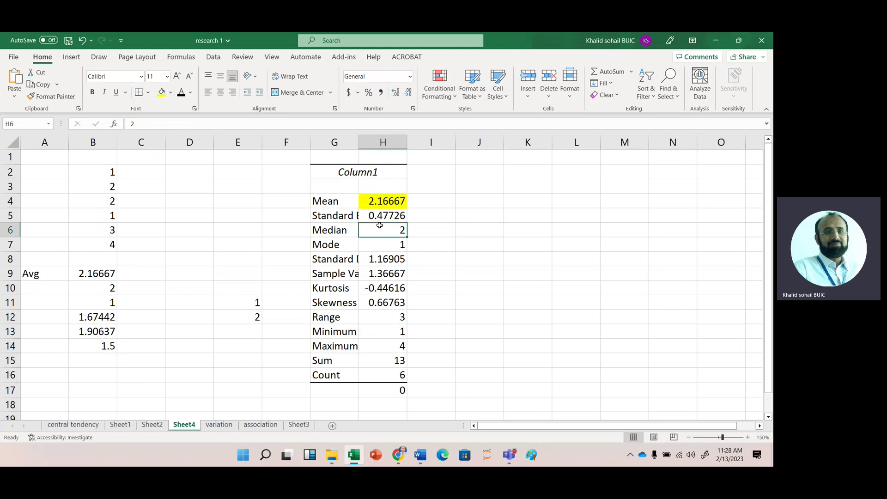
click(162, 94)
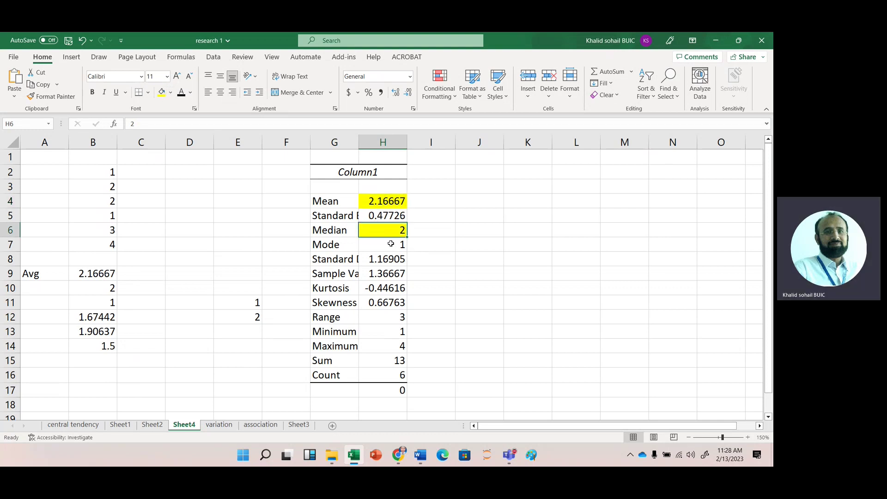
click(394, 243)
click(158, 96)
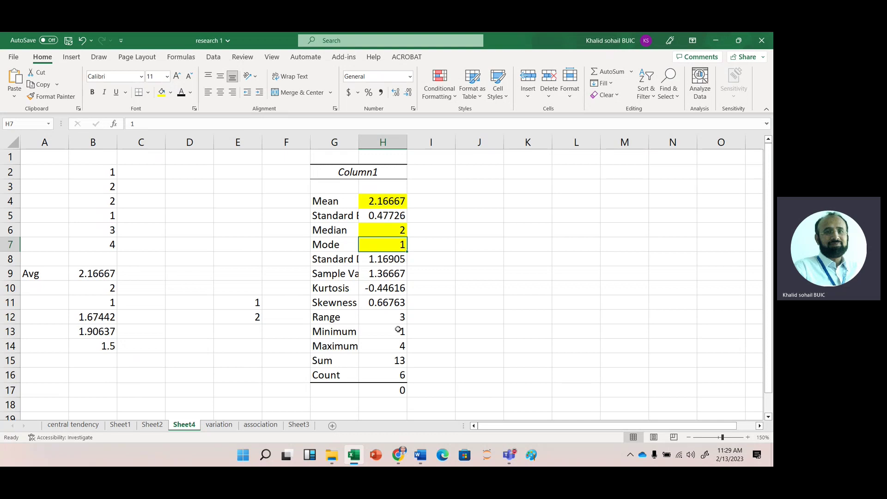
click(400, 314)
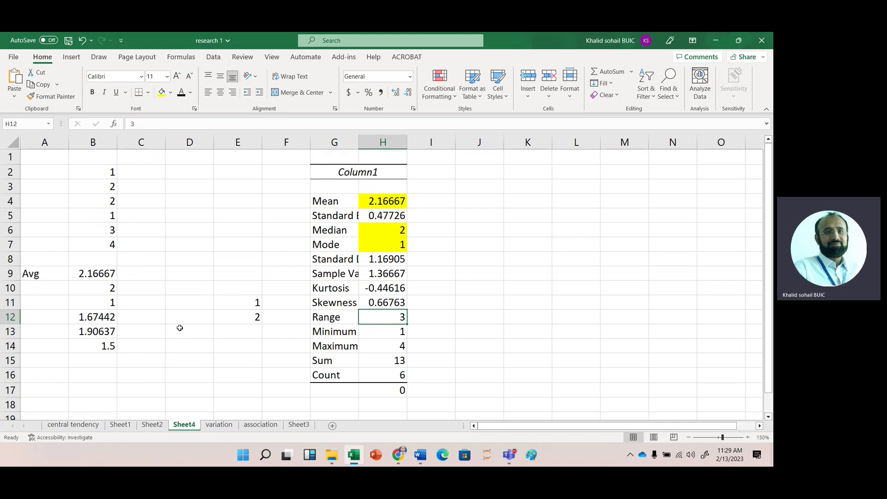
click(180, 311)
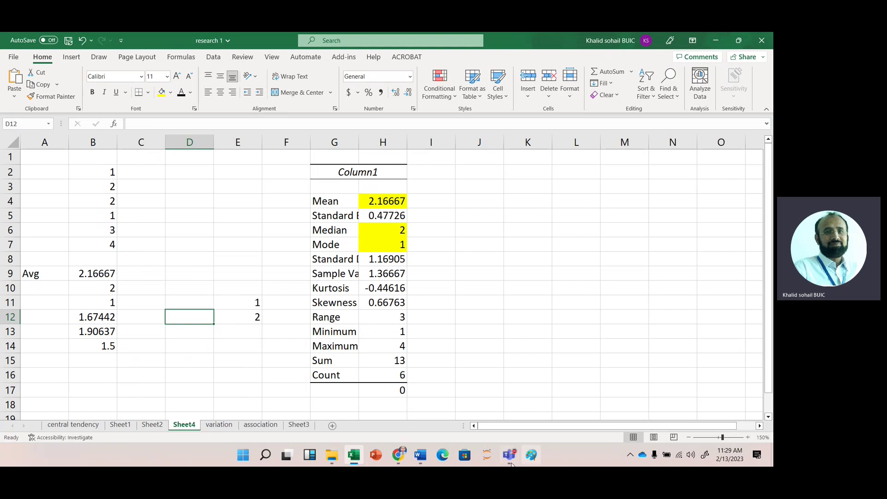
Switch to the Microsoft Teams meeting window and leave the meeting
mouse_move(510, 458)
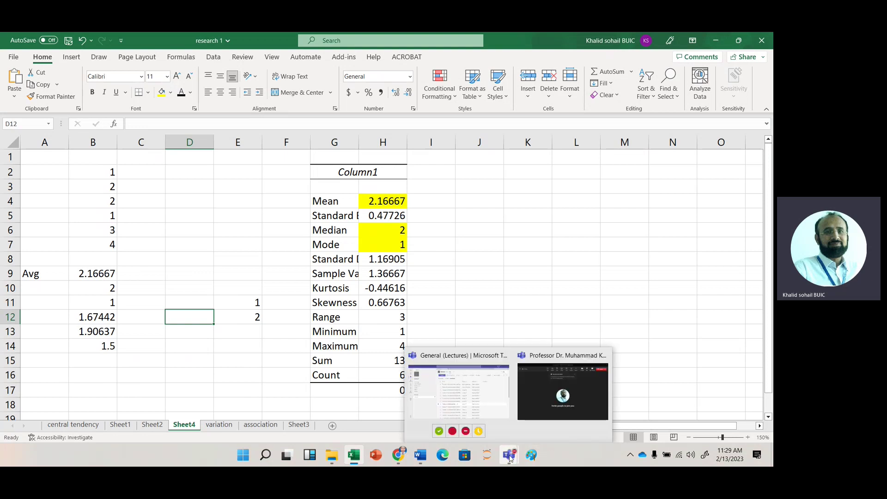
click(541, 403)
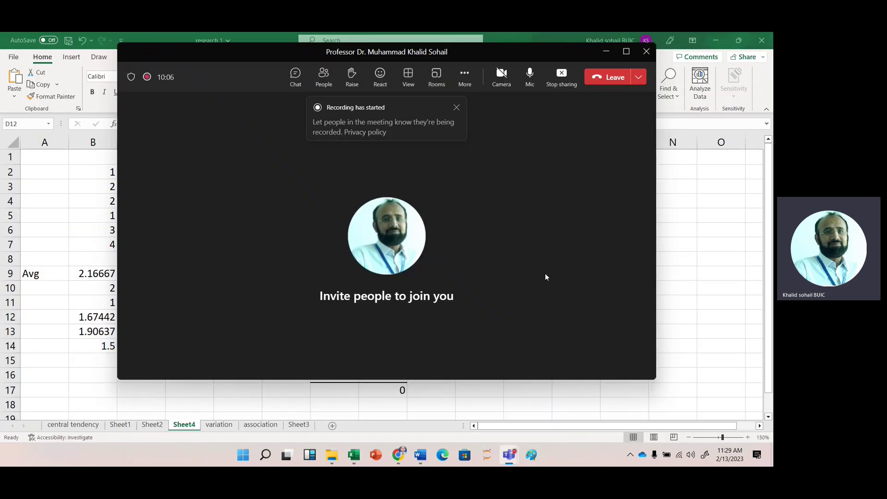
click(617, 77)
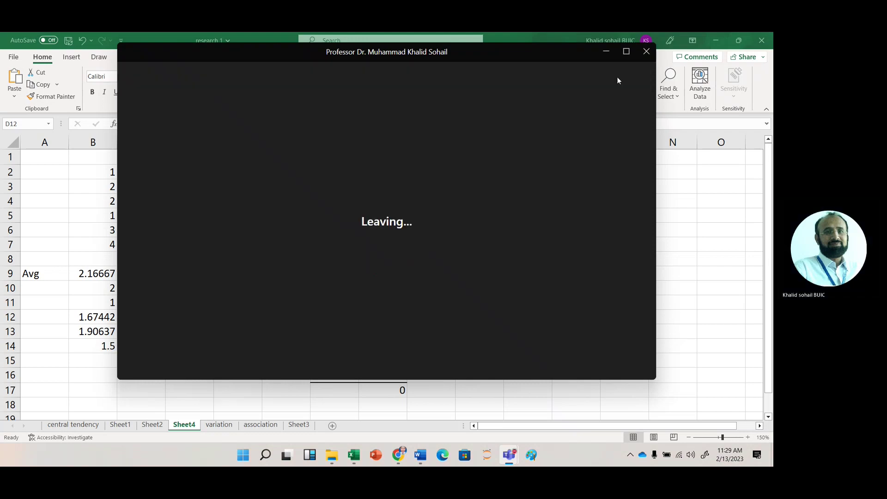